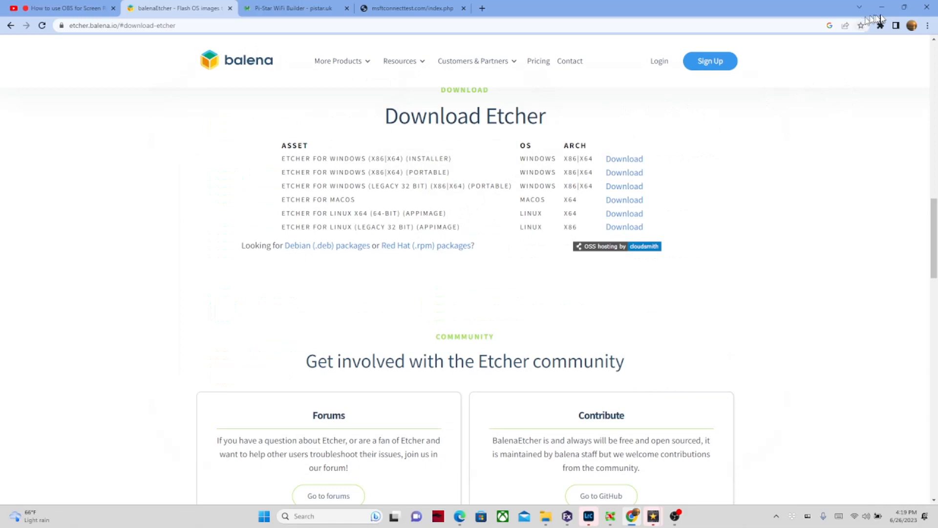
# Step: Minimize Chrome and restore the File Explorer window showing the Videos folder
pyautogui.click(882, 8)
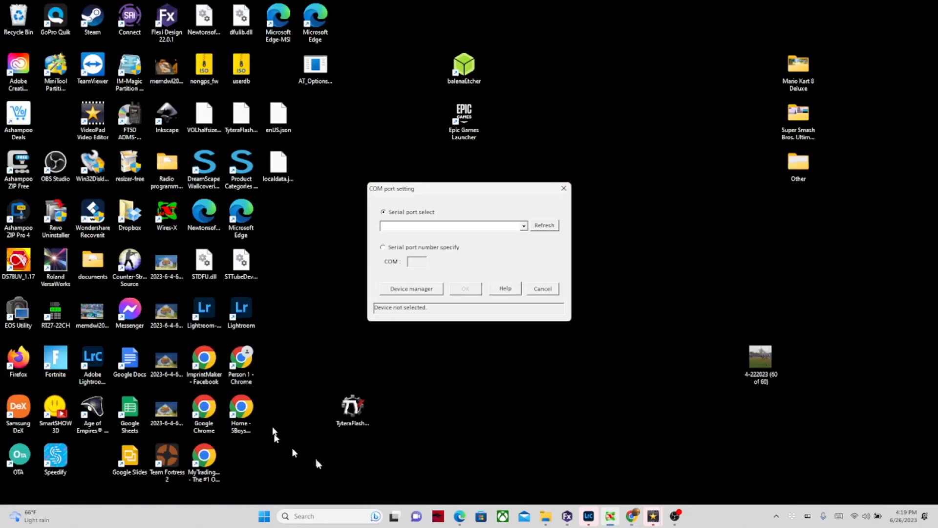
pyautogui.moveTo(543, 519)
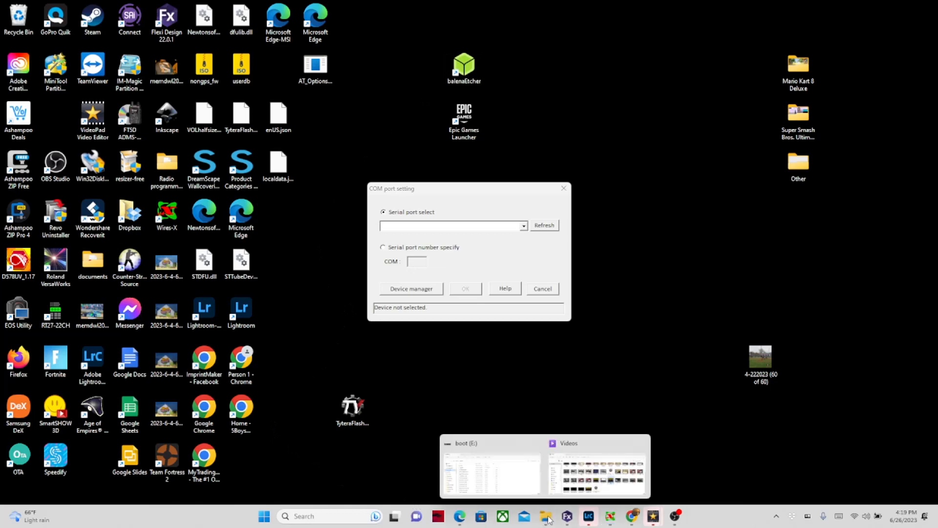
pyautogui.click(490, 452)
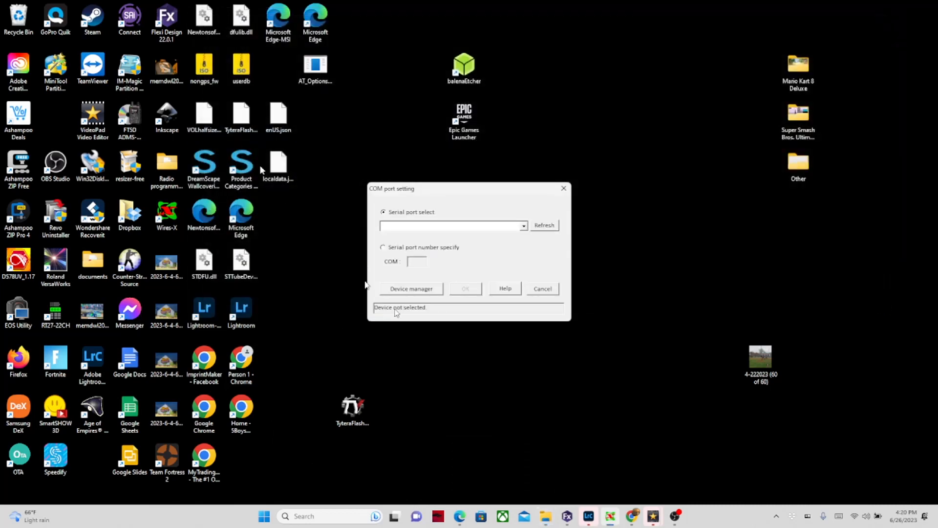
pyautogui.click(542, 509)
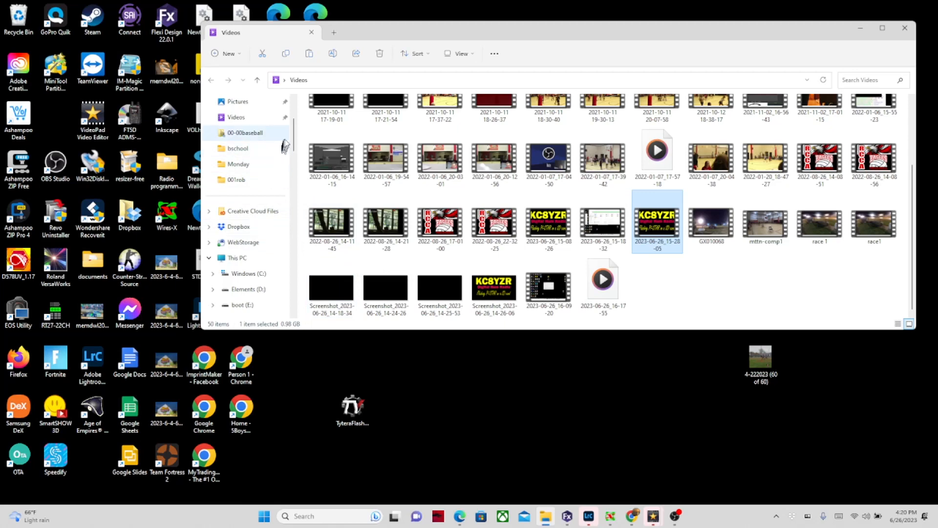
# Step: Open the boot (E:) drive and bring up its Format dialog from the right-click menu
pyautogui.moveTo(293, 136); pyautogui.dragTo(294, 153)
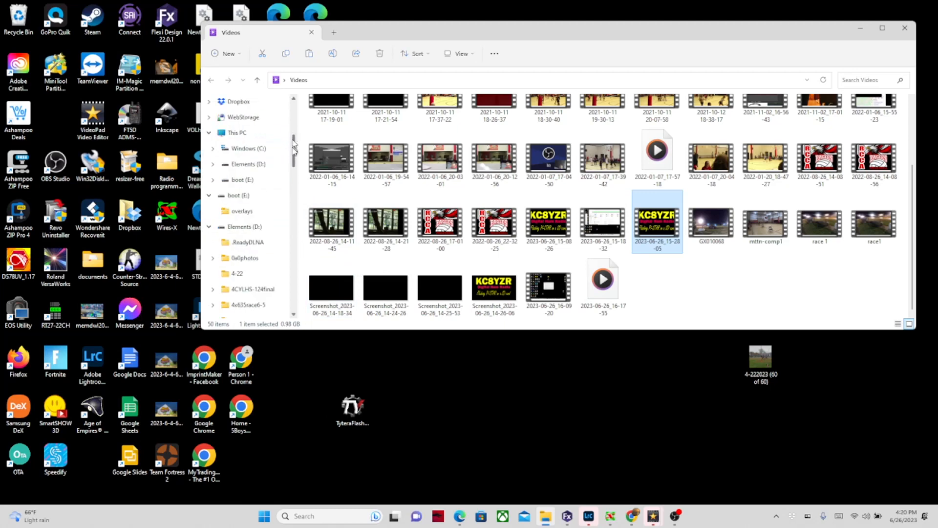
pyautogui.click(247, 197)
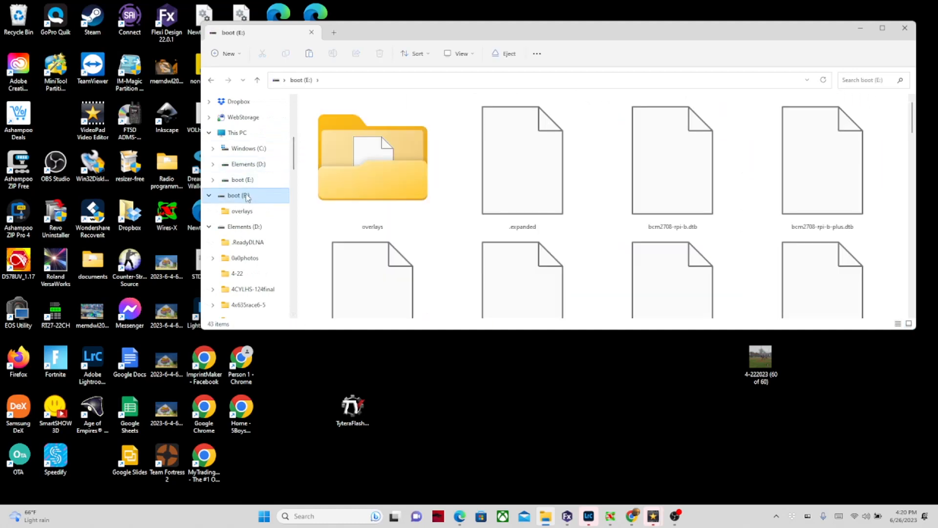
pyautogui.rightClick(247, 197)
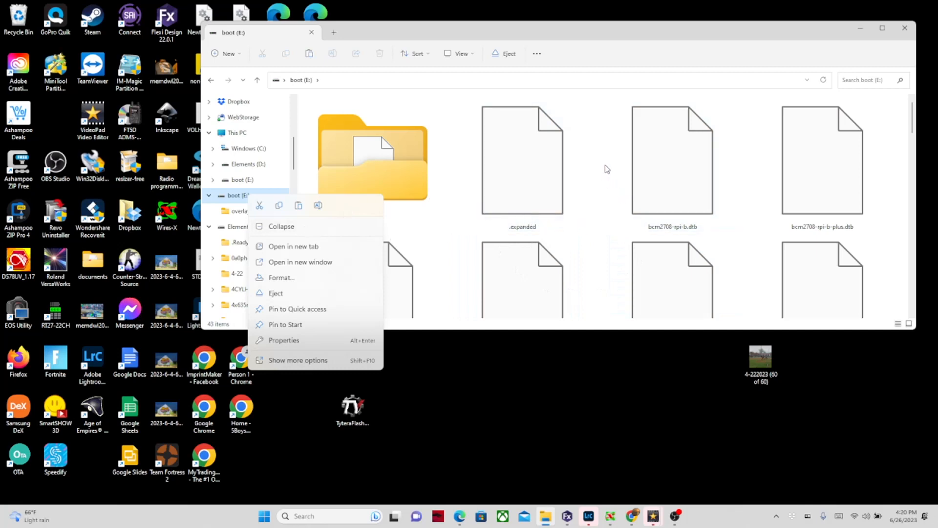
pyautogui.click(453, 244)
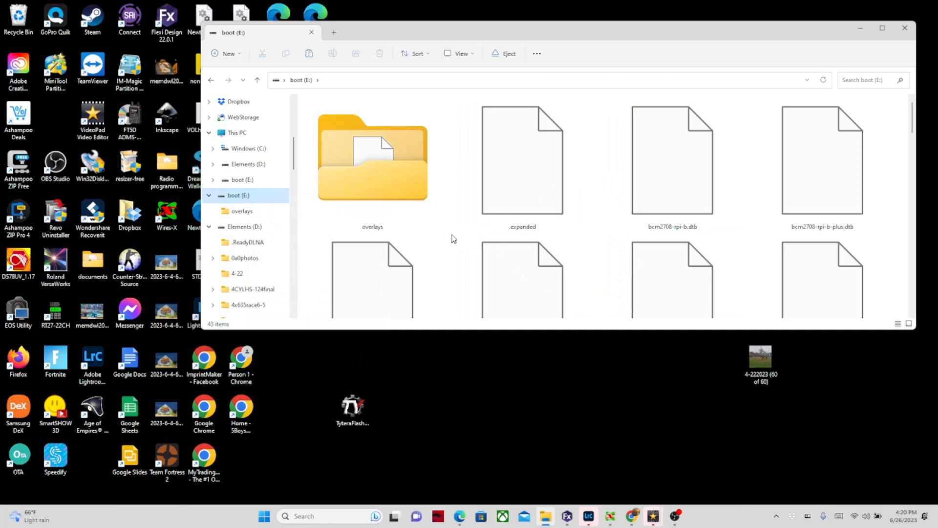
pyautogui.rightClick(262, 198)
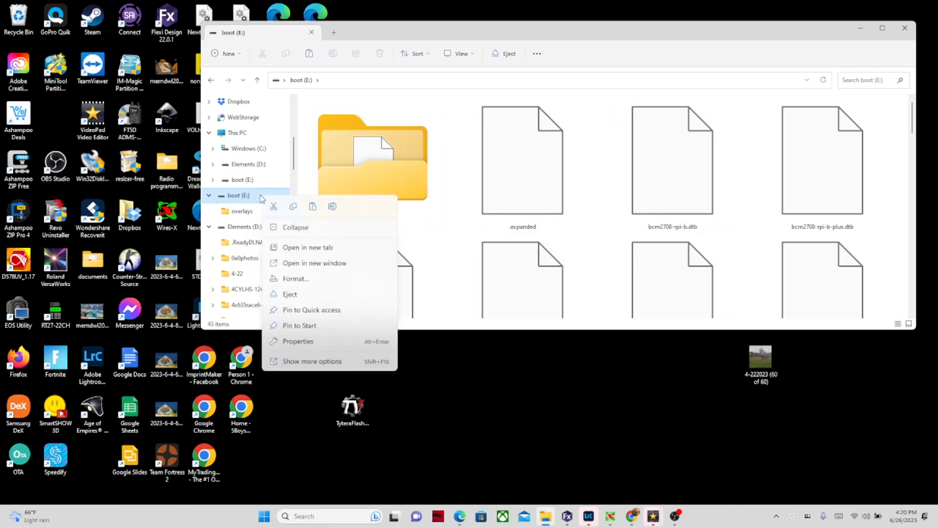
pyautogui.click(309, 283)
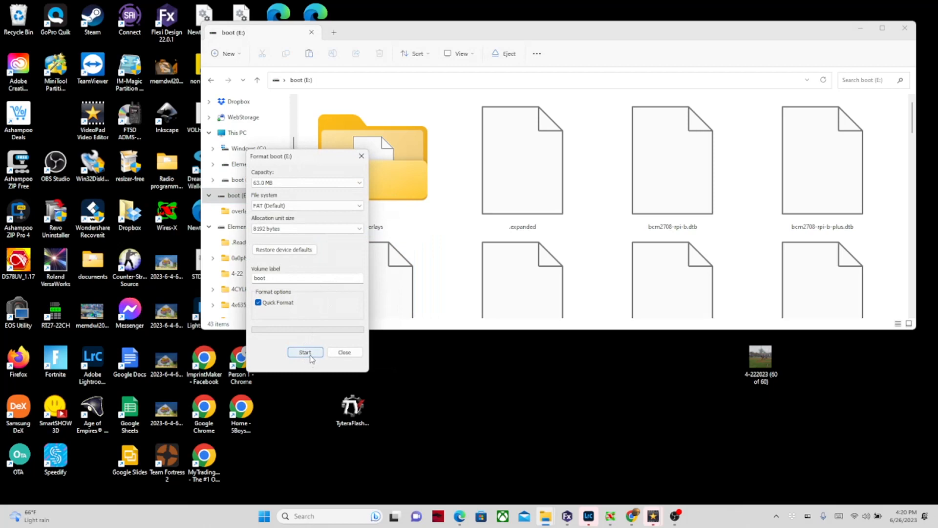
# Step: Quick-format drive E: as FAT with a blank volume label, then close the Format window
pyautogui.doubleClick(271, 277)
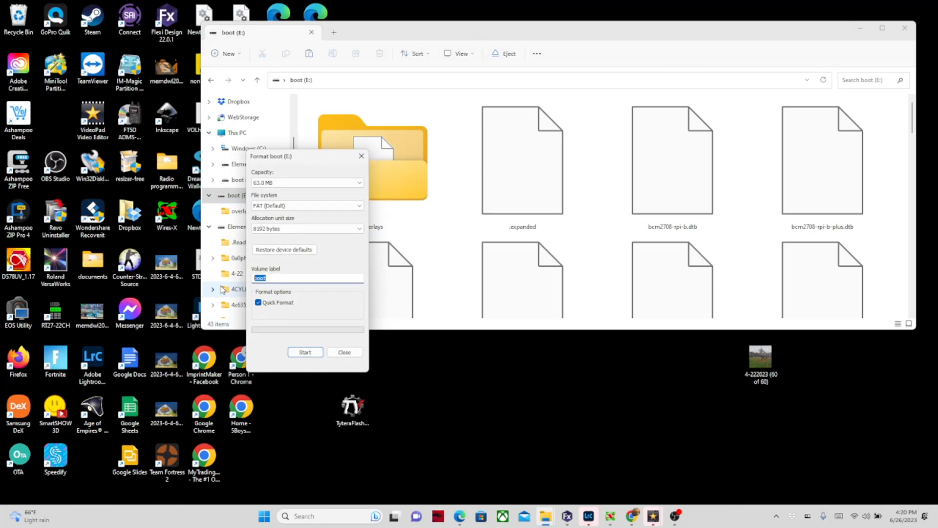
pyautogui.press('BackSpace')
pyautogui.click(305, 353)
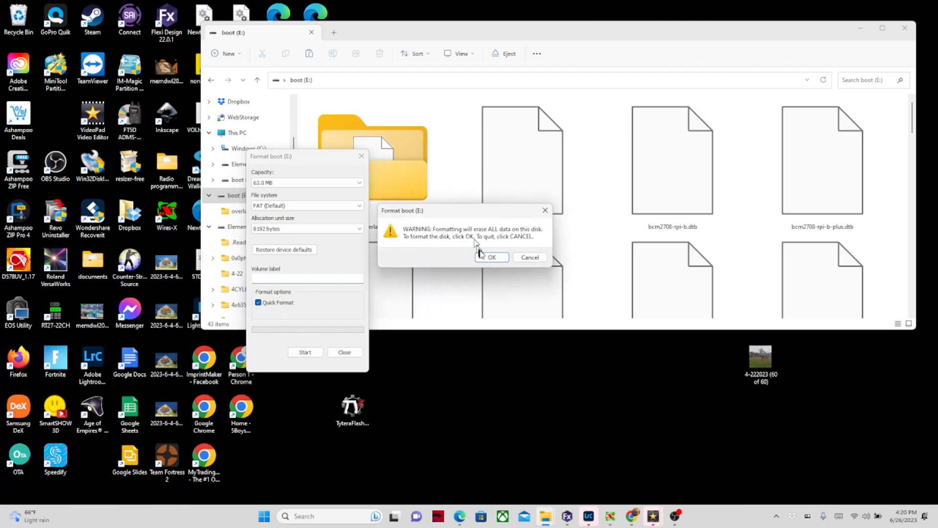
pyautogui.click(483, 255)
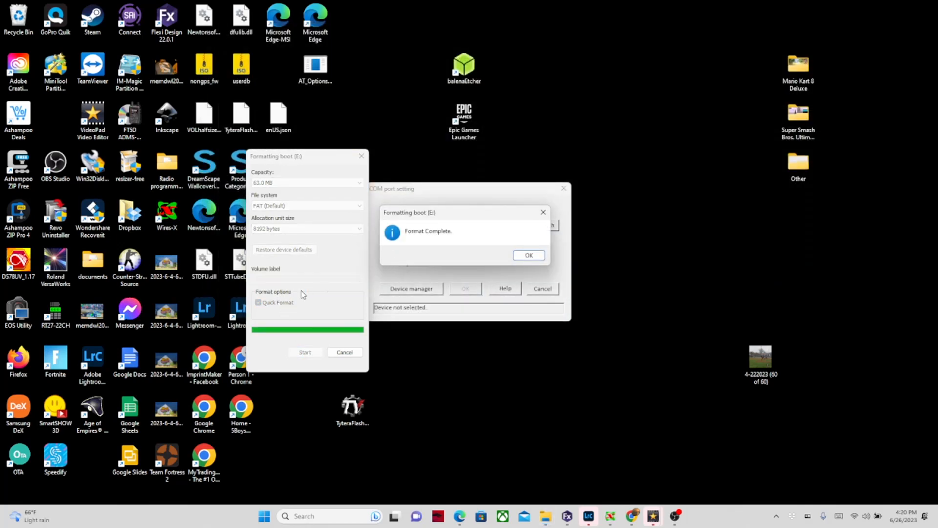
pyautogui.click(527, 256)
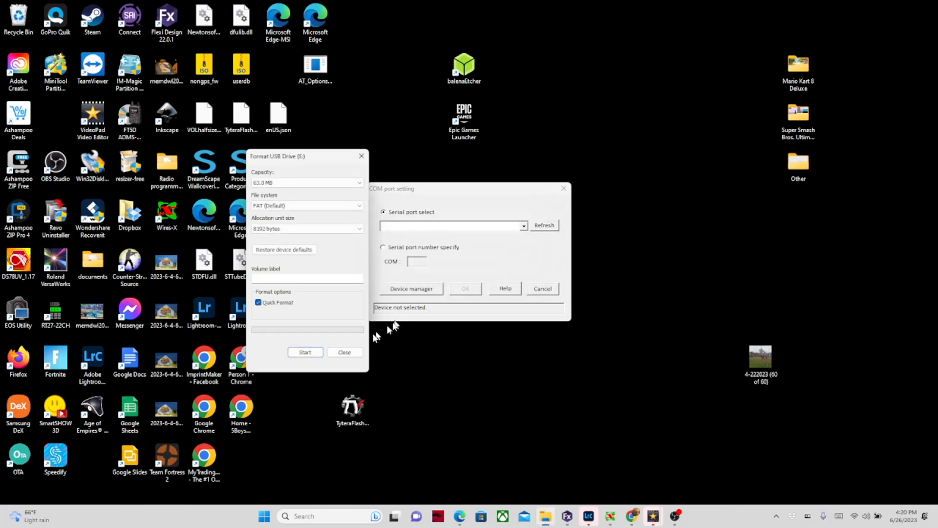
pyautogui.click(345, 352)
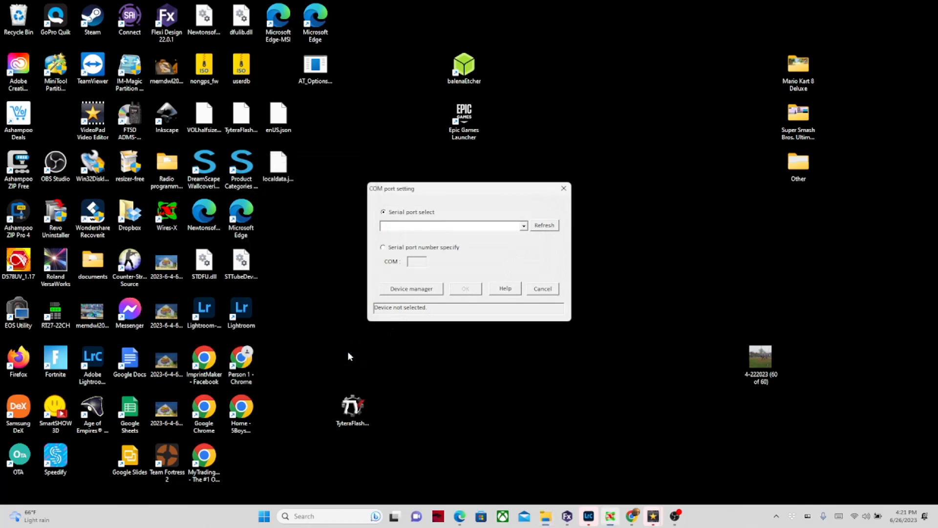
# Step: Launch balenaEtcher, then return to the Pi-Star WiFi Builder page in Chrome
pyautogui.doubleClick(471, 67)
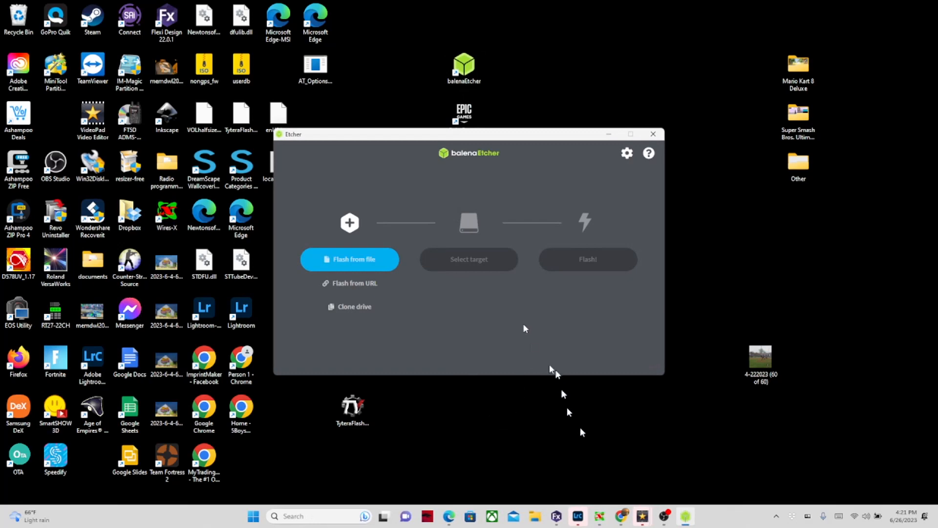
pyautogui.click(621, 516)
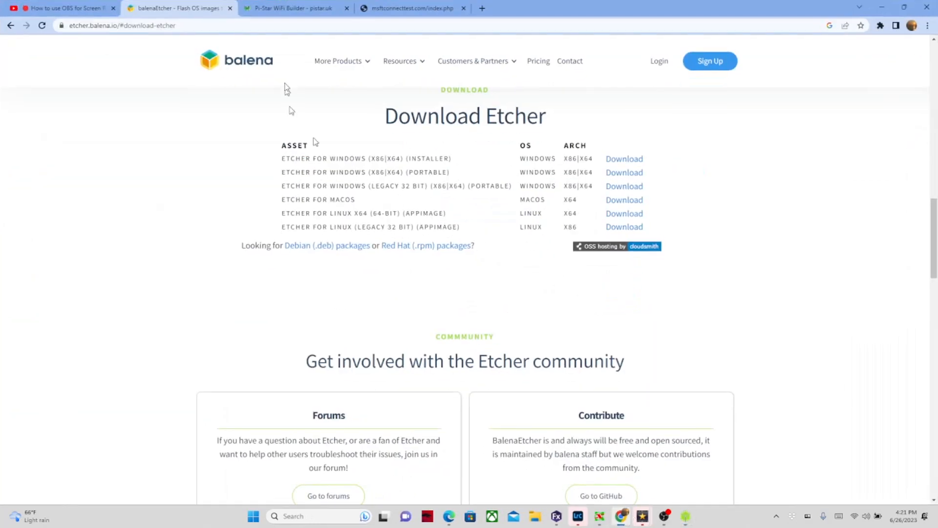
pyautogui.click(313, 9)
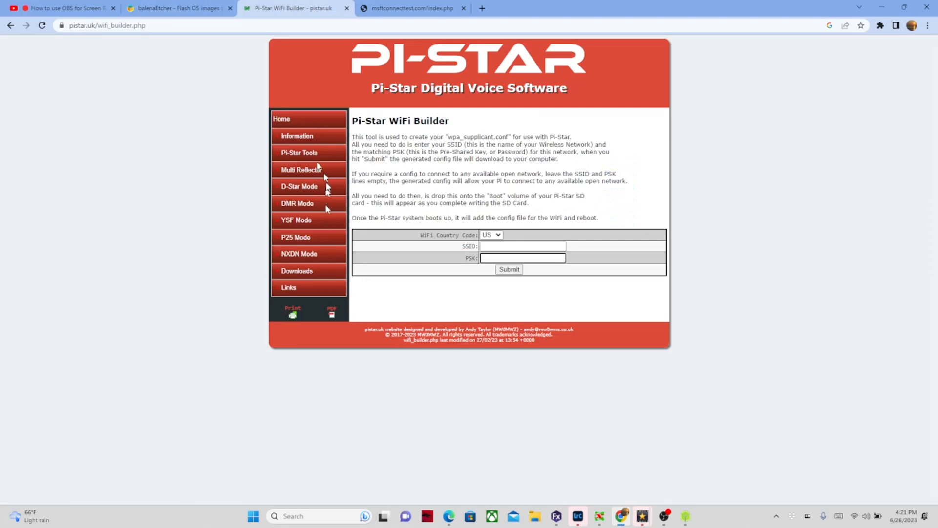
# Step: Save Pi-Star_RPi_V4.1.5_30-Oct-2021.zip from the Pi-Star Downloads page into Downloads, then return to Etcher
pyautogui.click(11, 26)
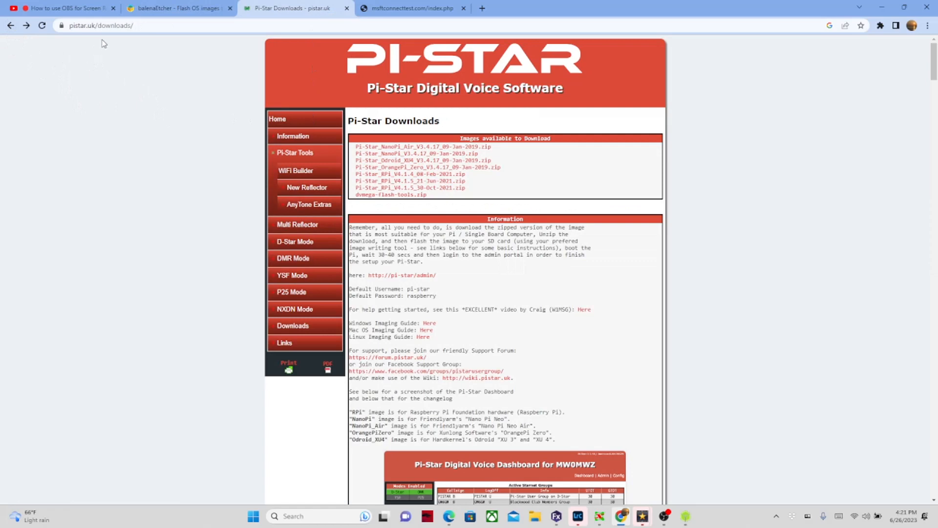
pyautogui.click(431, 189)
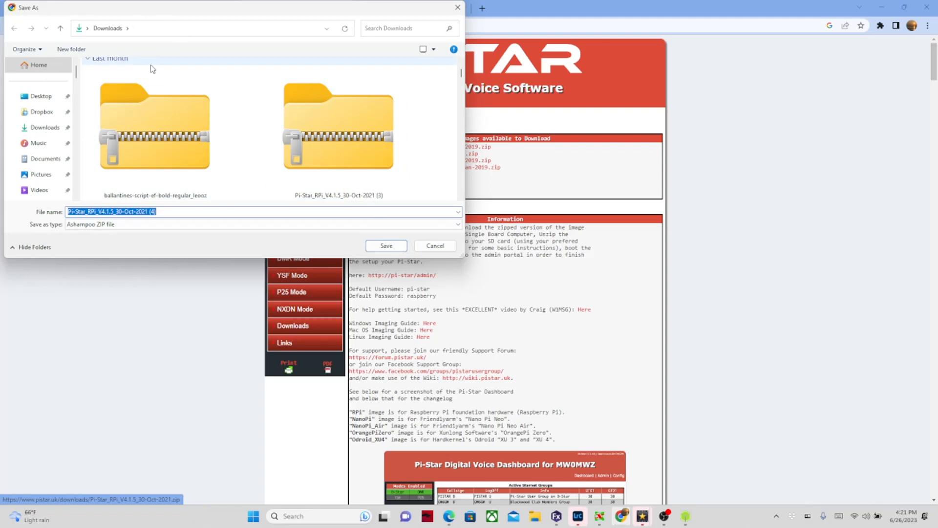
pyautogui.click(431, 246)
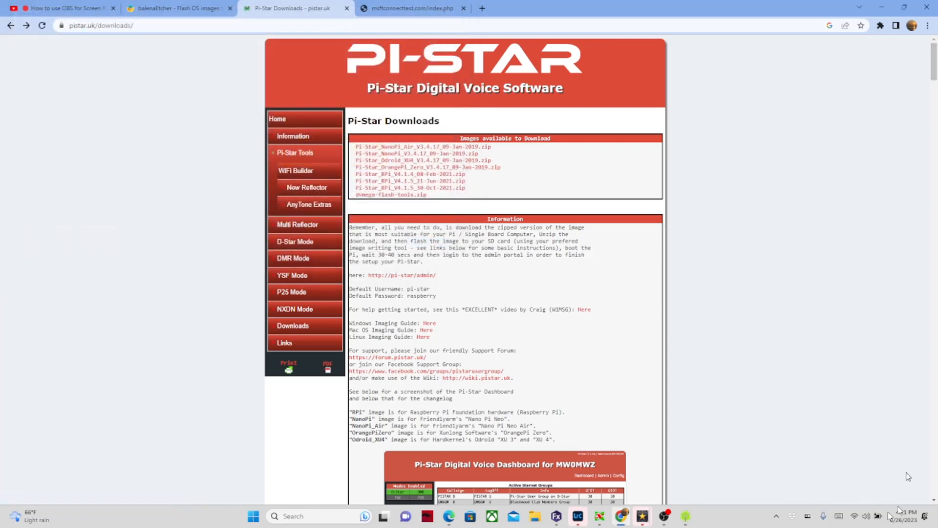
pyautogui.click(689, 516)
pyautogui.click(327, 264)
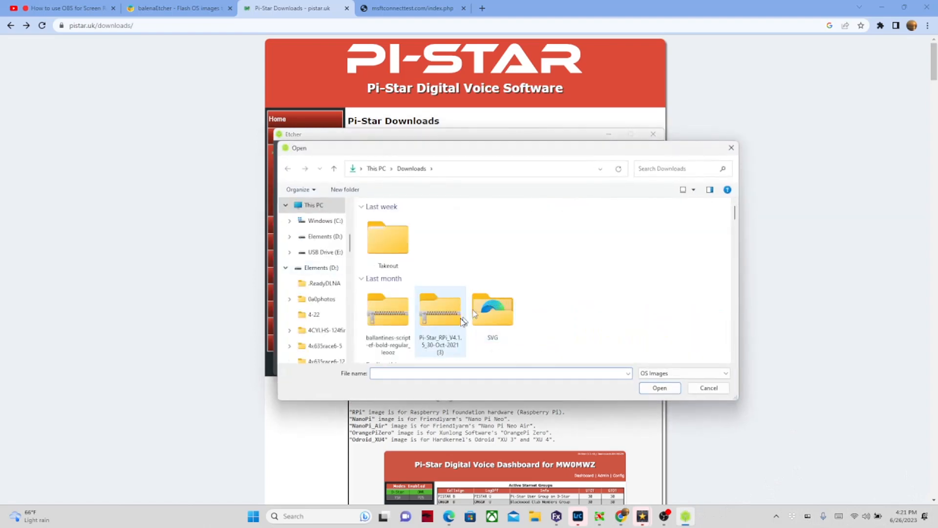
# Step: Load the Pi-Star zip in Etcher, target the 31.9 GB USB drive E:, and start flashing
pyautogui.doubleClick(447, 309)
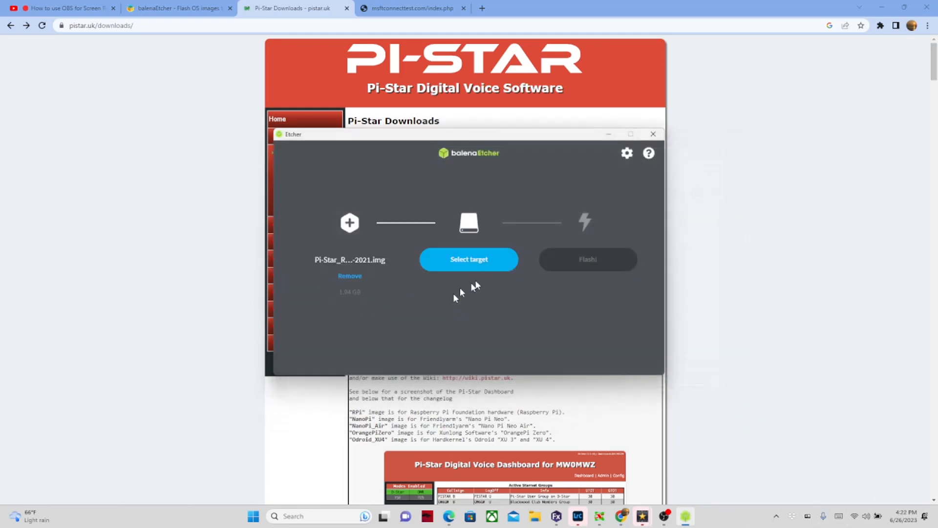
pyautogui.click(484, 268)
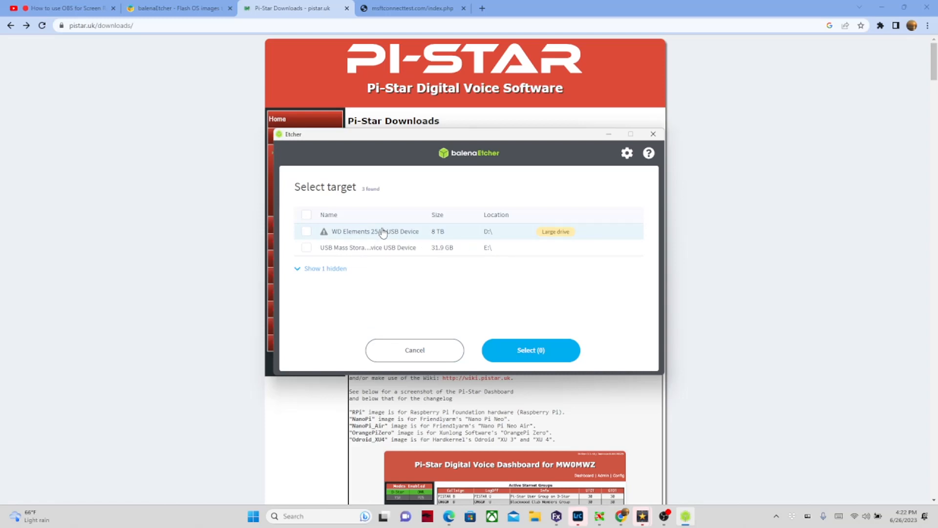
pyautogui.click(342, 249)
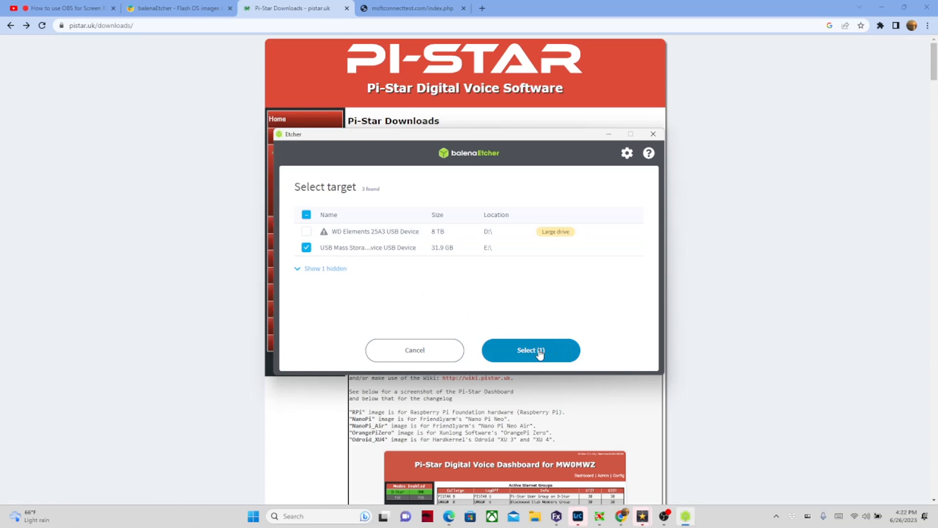
pyautogui.click(539, 351)
pyautogui.click(585, 255)
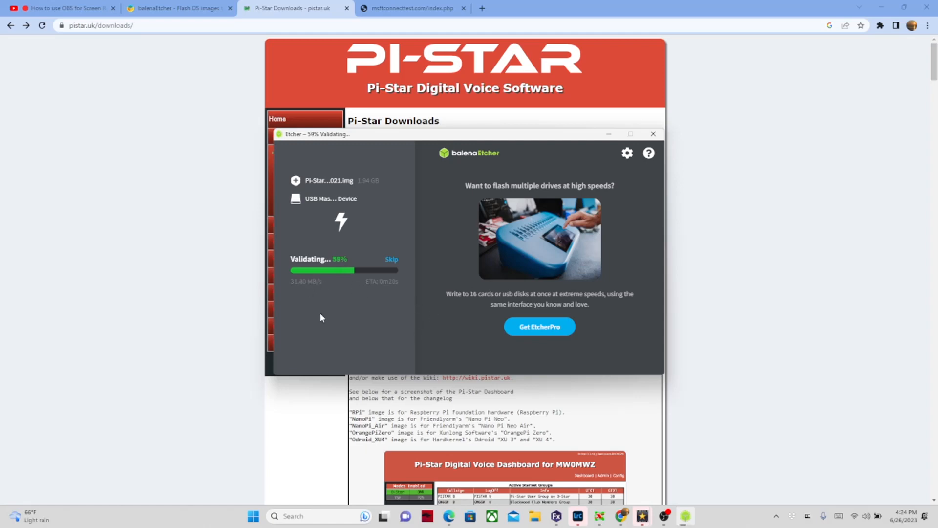
# Step: Skip Etcher's validation once the image is written, then close Etcher
pyautogui.click(397, 260)
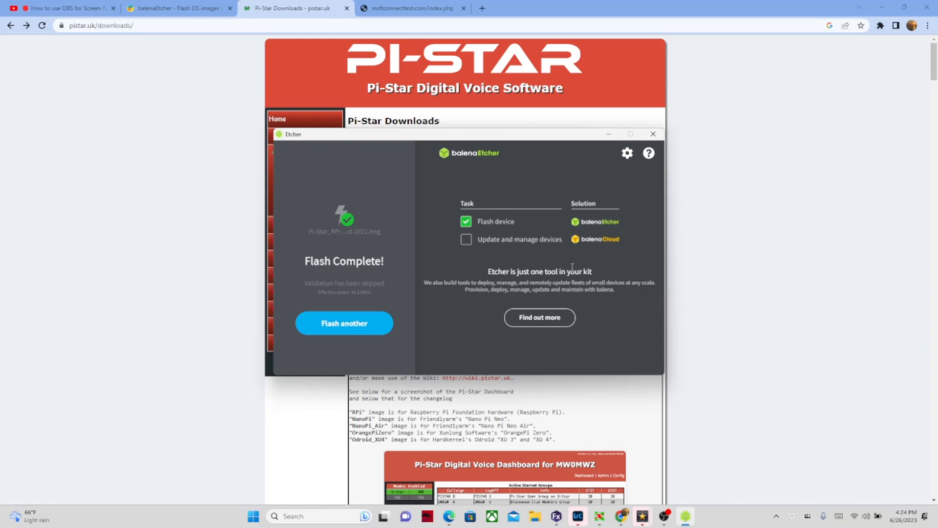
pyautogui.click(653, 135)
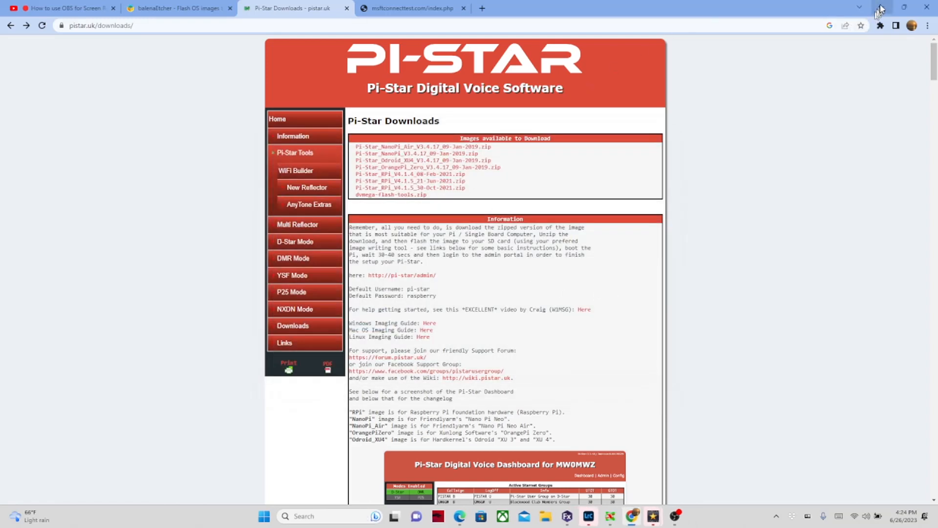
# Step: Minimize Chrome to reveal the desktop with the COM port setting window
pyautogui.click(880, 8)
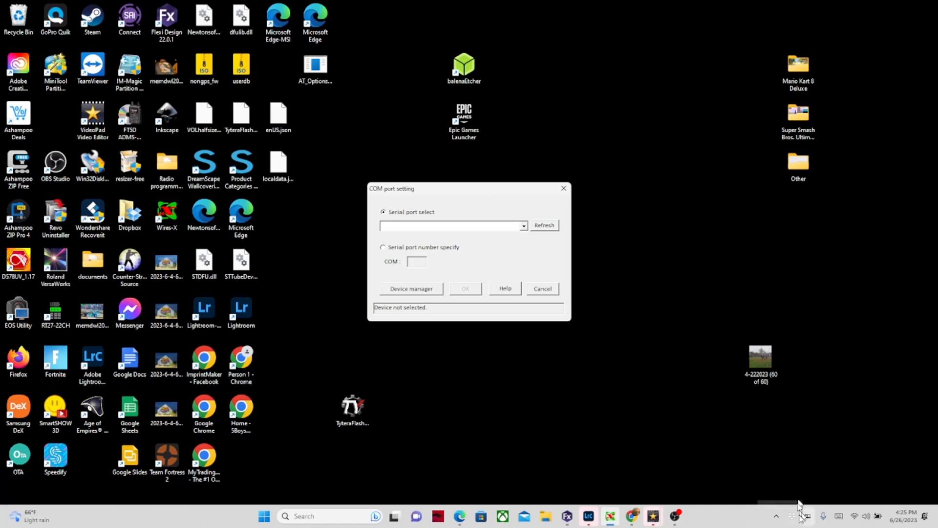
# Step: Open Quick Settings and expand the Wi-Fi list showing hotspot connected
pyautogui.click(856, 517)
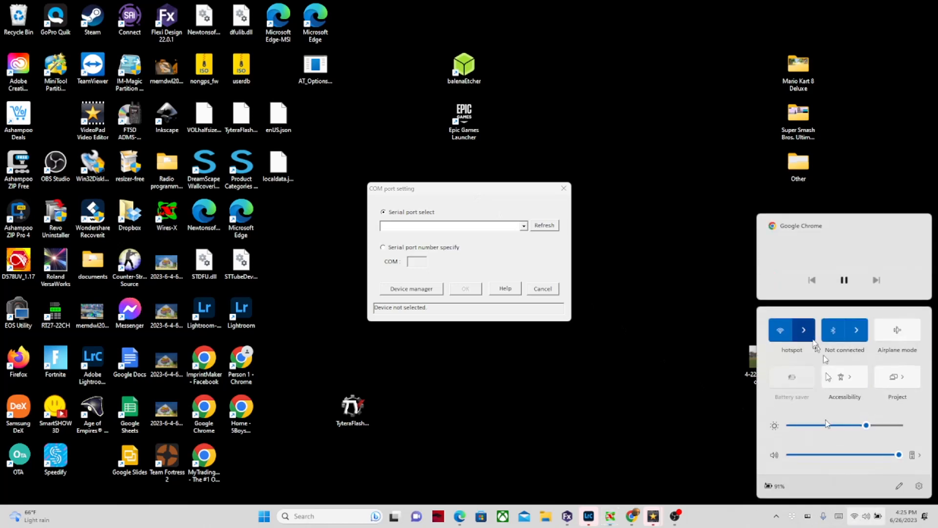
pyautogui.click(810, 341)
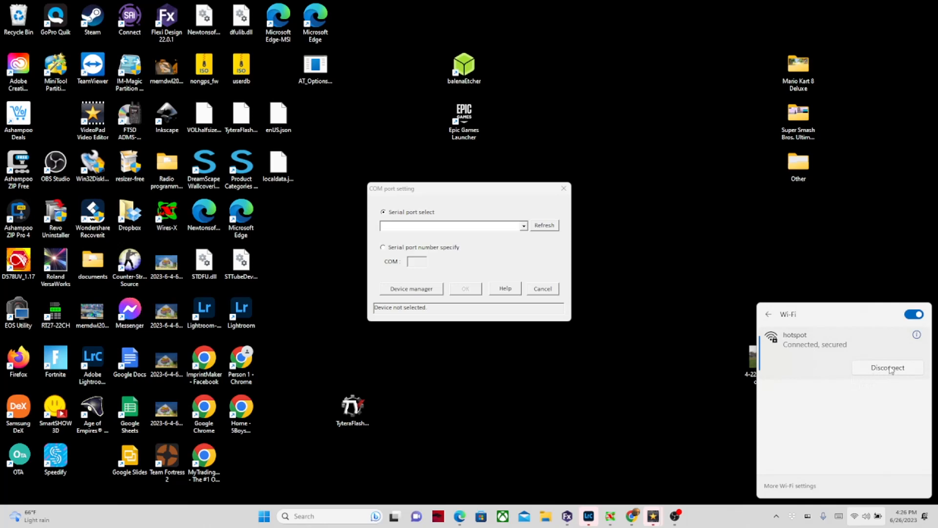
# Step: Turn Wi-Fi off, reopen the network list, cycle Wi-Fi off and on, then open Wi-Fi settings
pyautogui.click(910, 315)
pyautogui.click(648, 406)
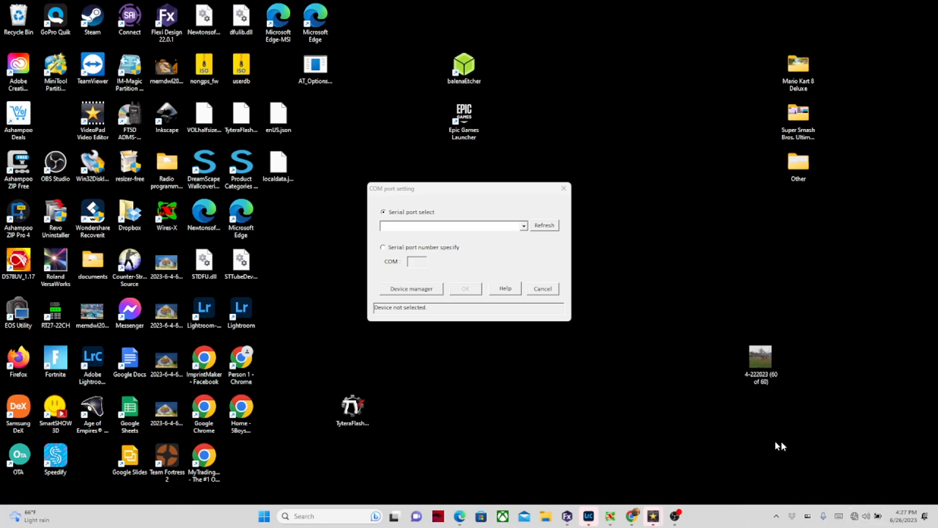
pyautogui.click(860, 516)
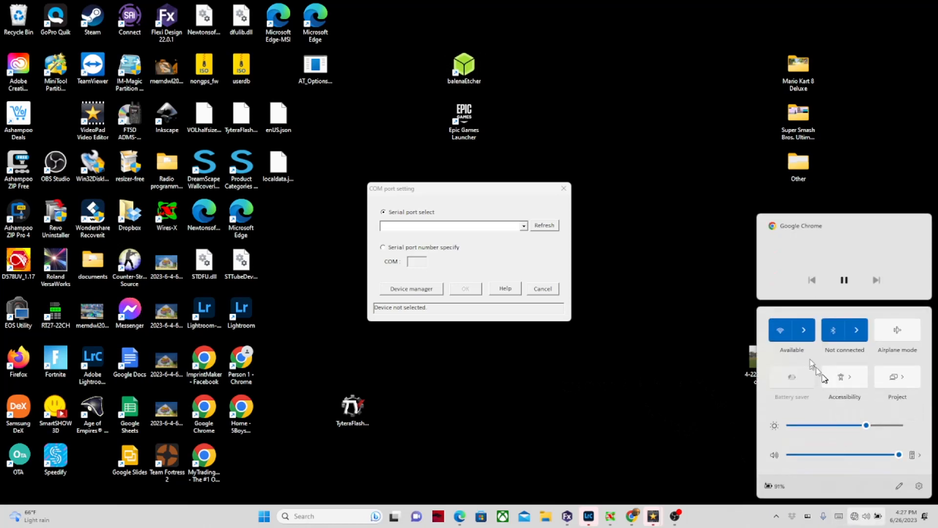
pyautogui.click(804, 331)
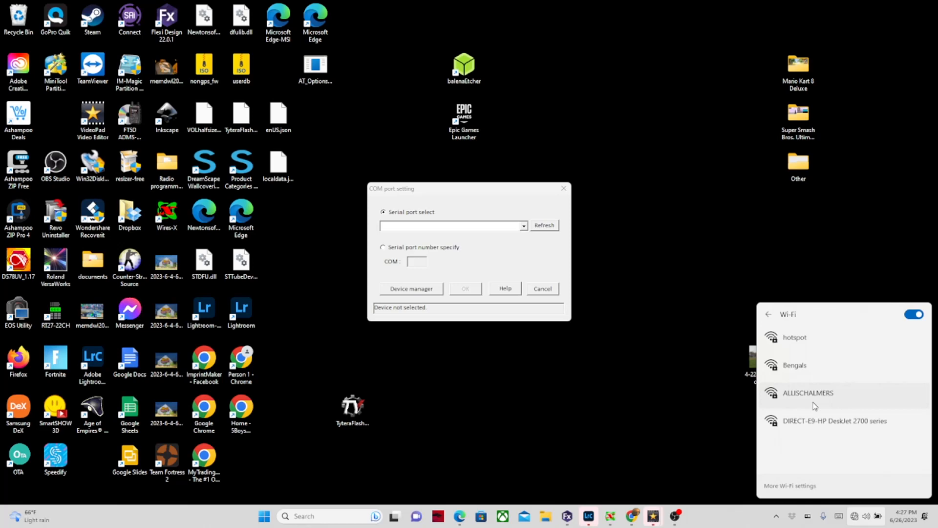
pyautogui.click(916, 316)
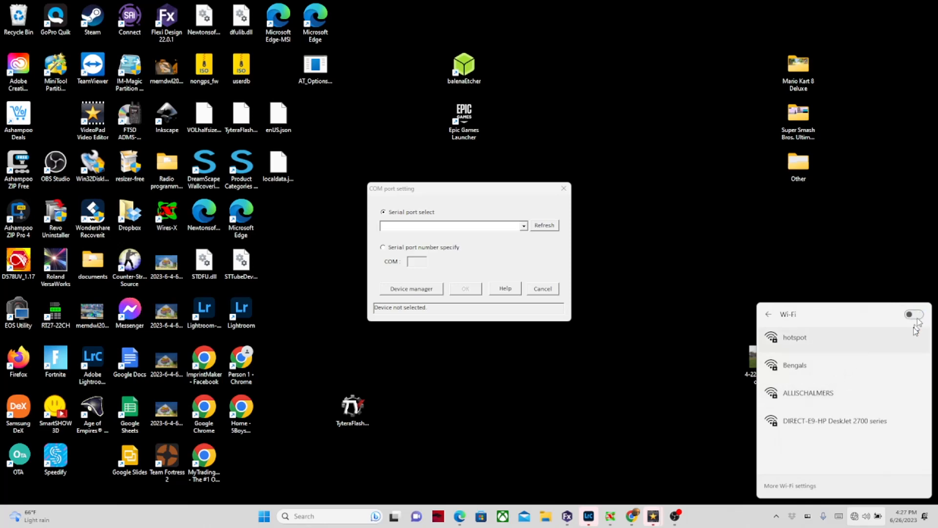
pyautogui.click(915, 316)
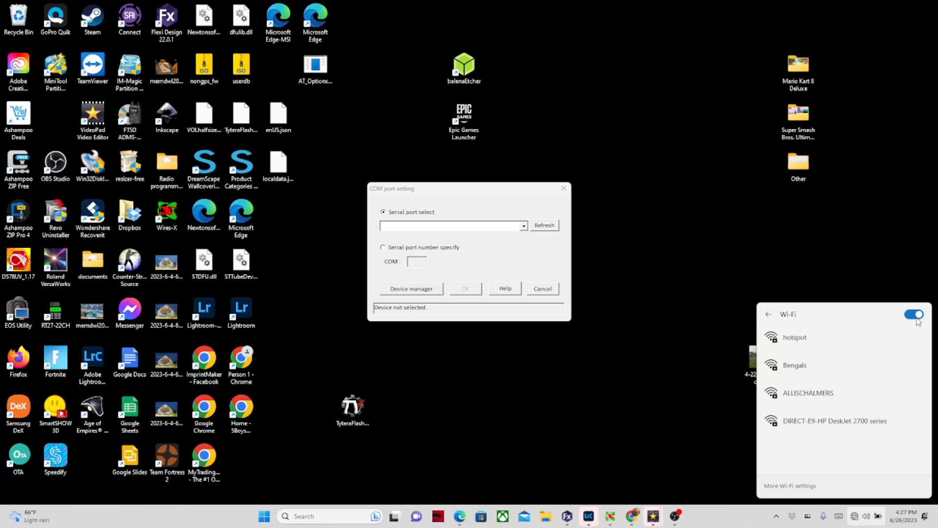
pyautogui.click(801, 485)
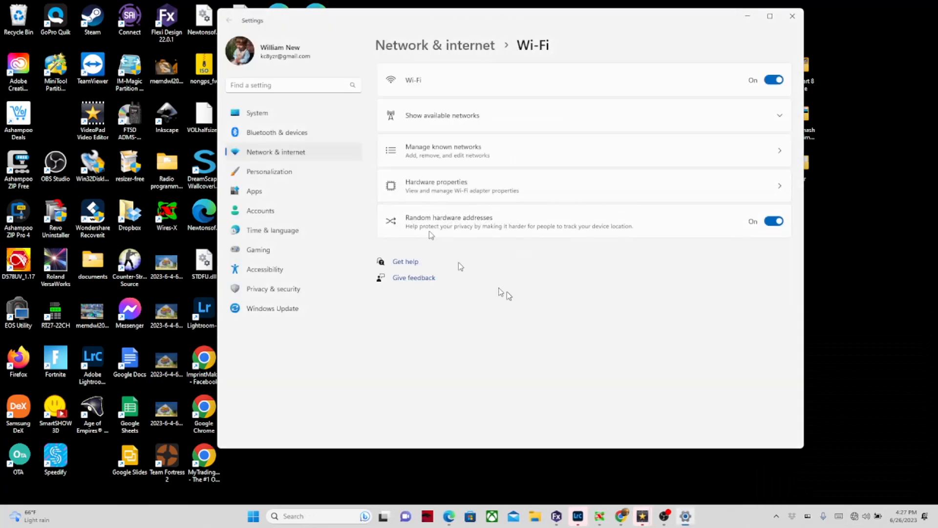
# Step: Review the available Wi-Fi networks and known networks, then close Windows Settings
pyautogui.click(437, 117)
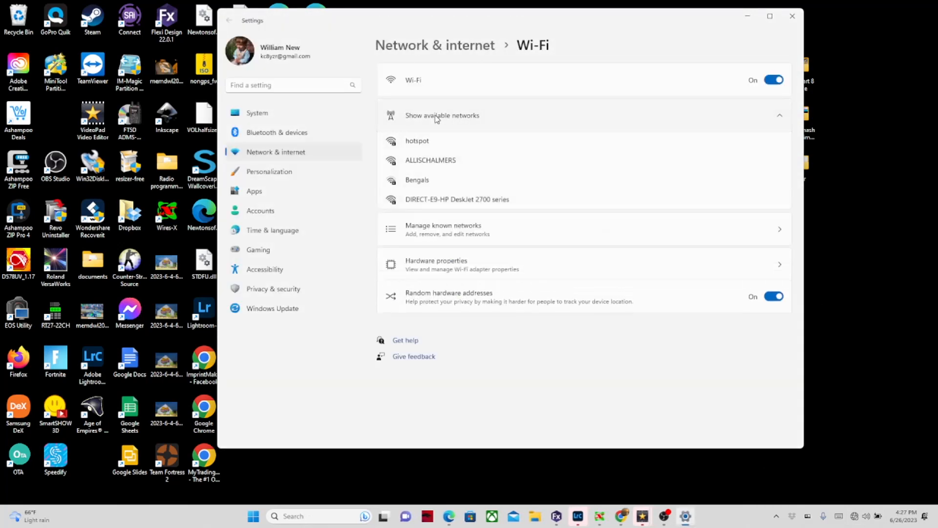
pyautogui.click(484, 240)
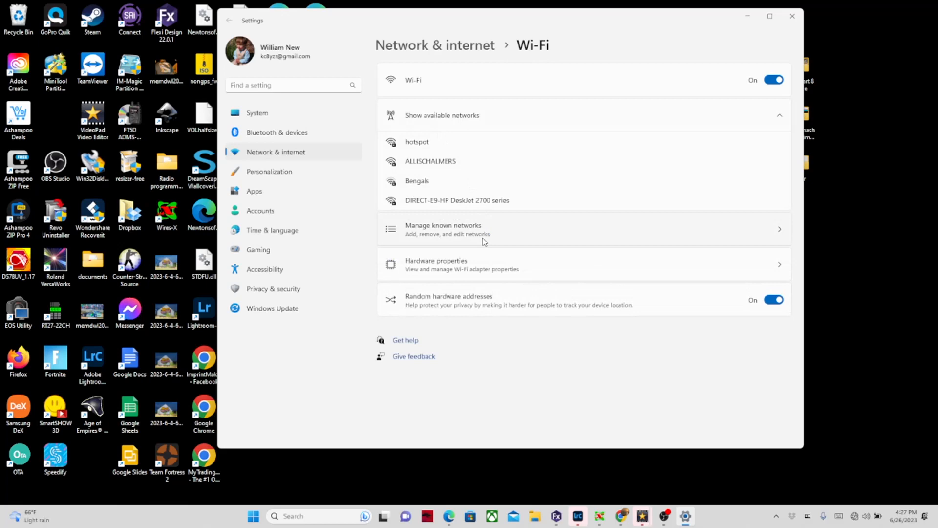
pyautogui.click(792, 16)
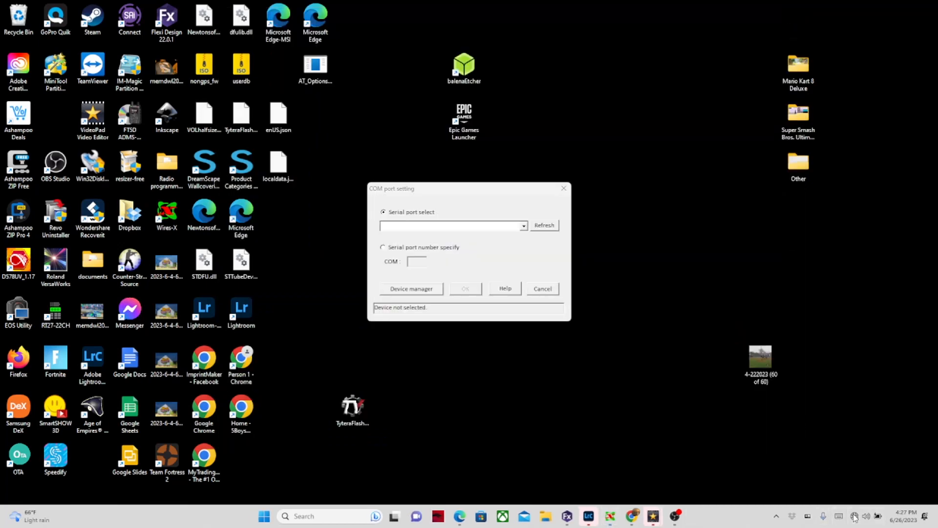
# Step: Show the Wi-Fi network list in quick settings and turn Wi-Fi off
pyautogui.click(854, 516)
pyautogui.click(804, 331)
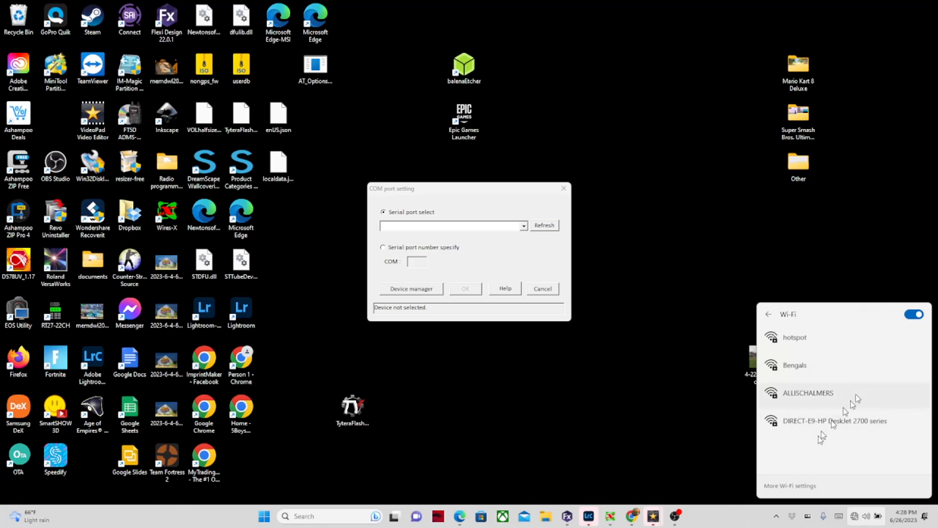
pyautogui.click(915, 315)
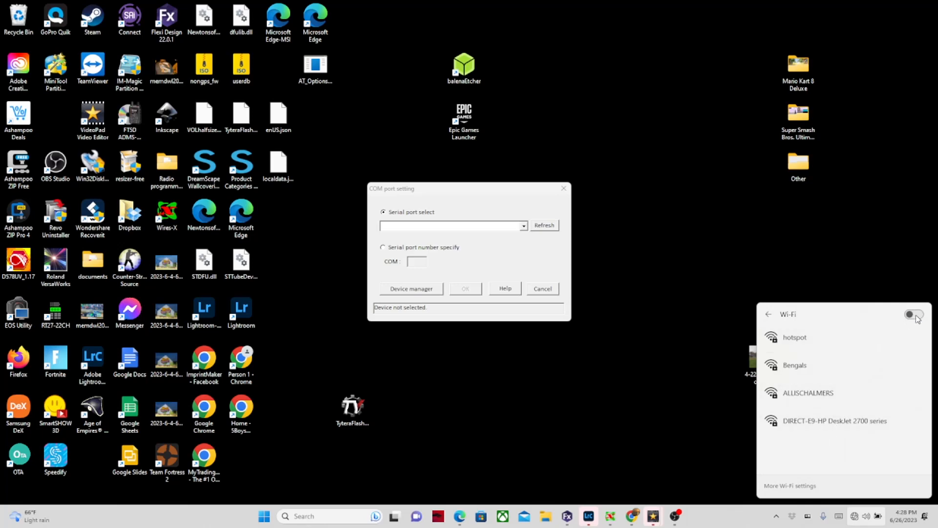
# Step: Turn Wi-Fi on, let networks load, then switch Wi-Fi off again
pyautogui.click(916, 315)
pyautogui.click(915, 317)
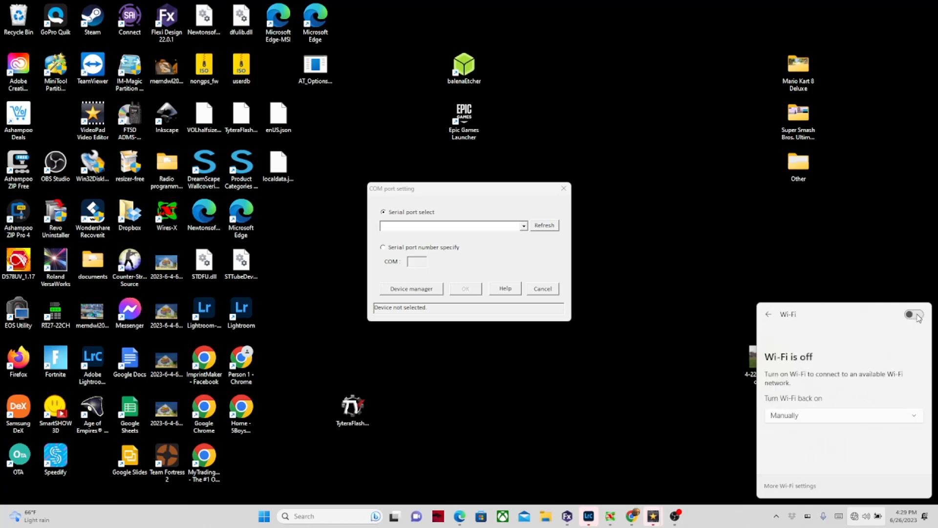
# Step: Turn Wi-Fi on, find Pi-Star-Setup in the network list, and connect to it
pyautogui.click(915, 316)
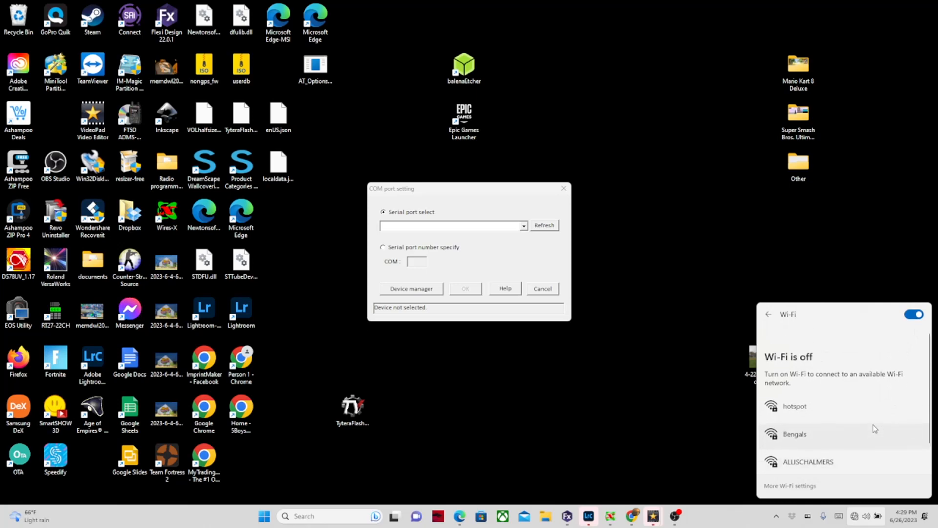
pyautogui.scroll(-1, 874, 428)
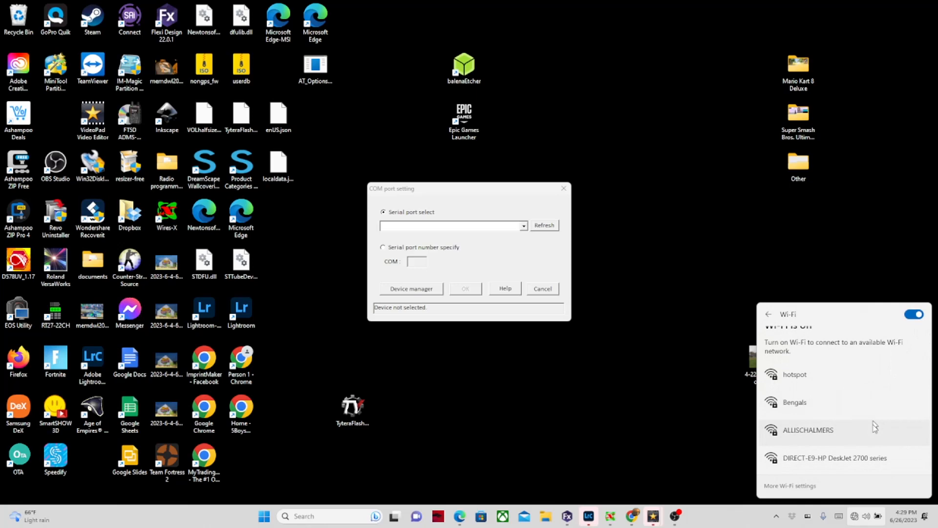
pyautogui.scroll(1, 874, 425)
pyautogui.scroll(-1, 874, 427)
pyautogui.scroll(1, 872, 426)
pyautogui.scroll(-1, 872, 426)
pyautogui.scroll(1, 870, 423)
pyautogui.scroll(-1, 870, 423)
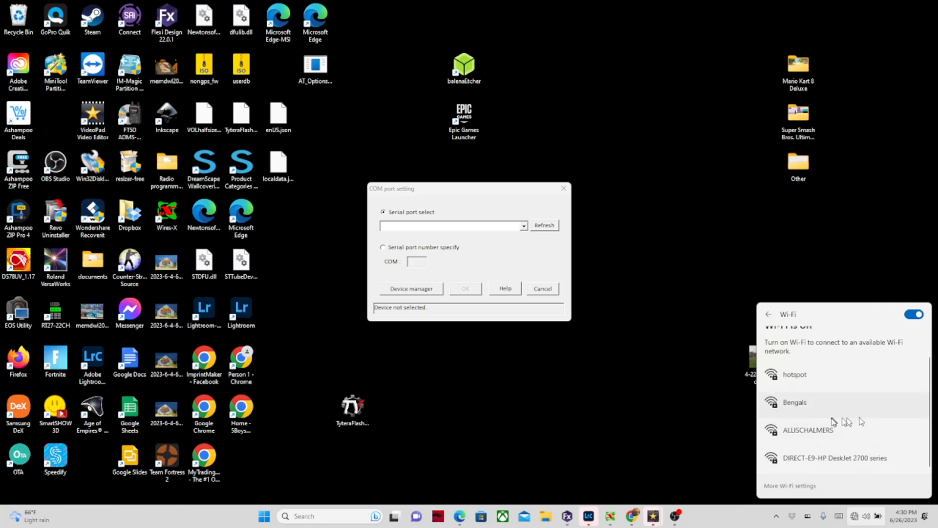
pyautogui.scroll(1, 858, 431)
pyautogui.scroll(-1, 858, 430)
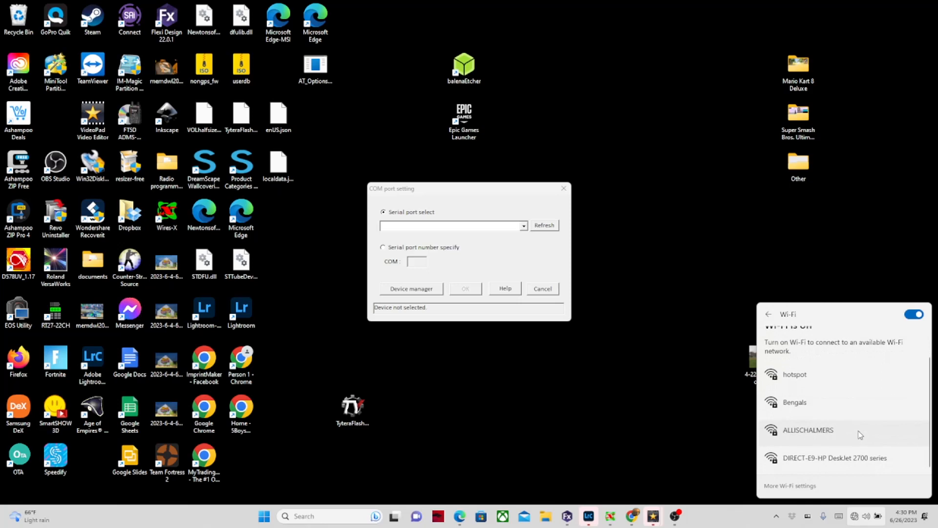
pyautogui.scroll(-1, 860, 434)
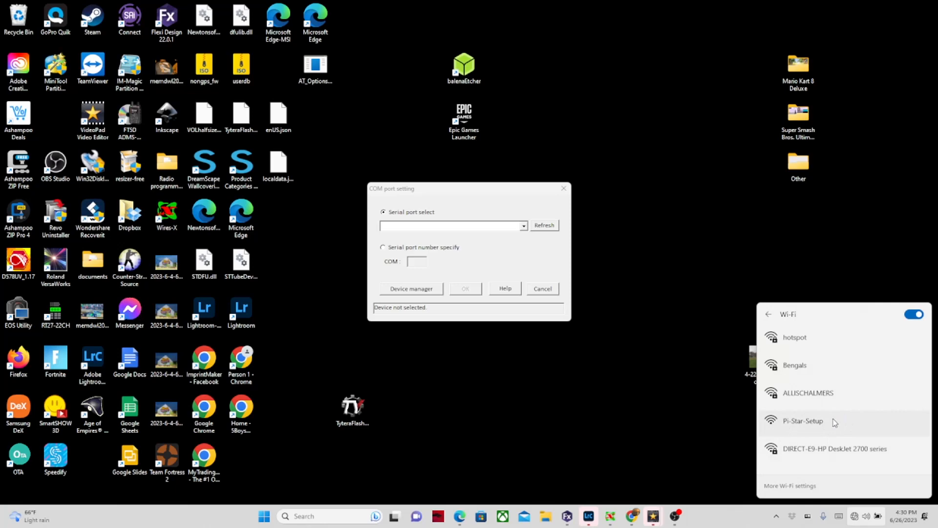
pyautogui.click(835, 422)
pyautogui.click(887, 458)
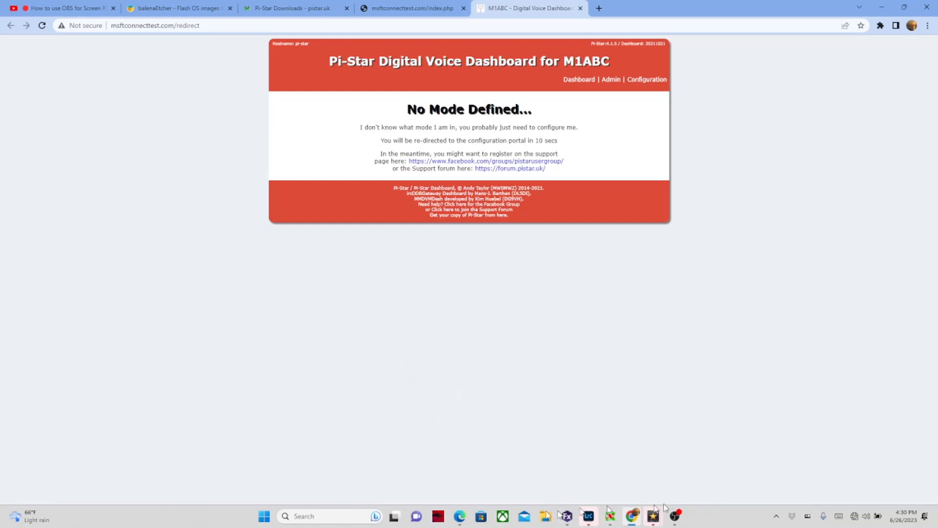
# Step: Close the old Pi-Star configuration and BrandMeister Repeater Info tabs, then start a new Edge window
pyautogui.moveTo(459, 521)
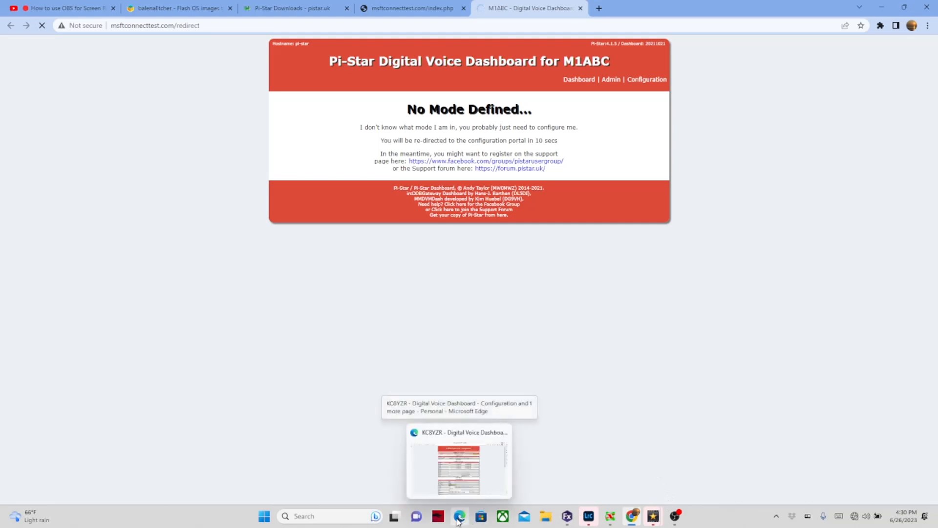
pyautogui.click(459, 519)
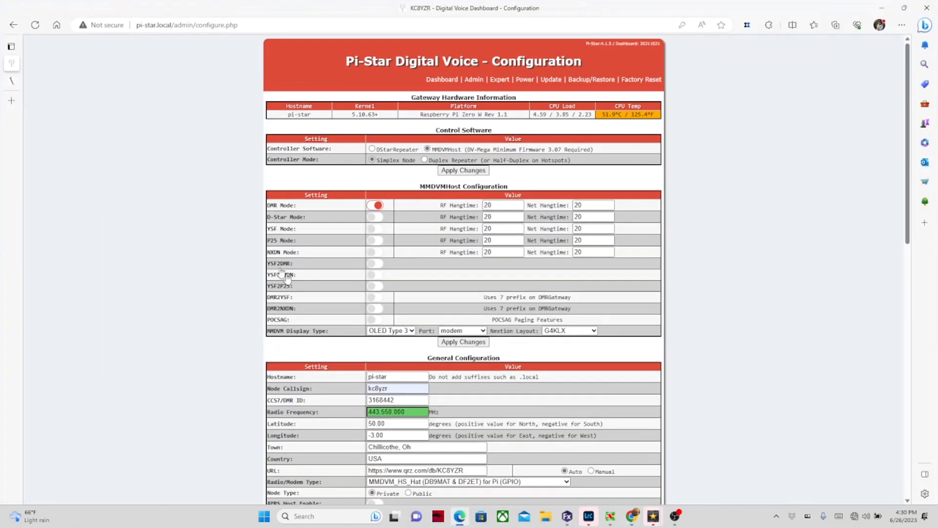
pyautogui.rightClick(21, 66)
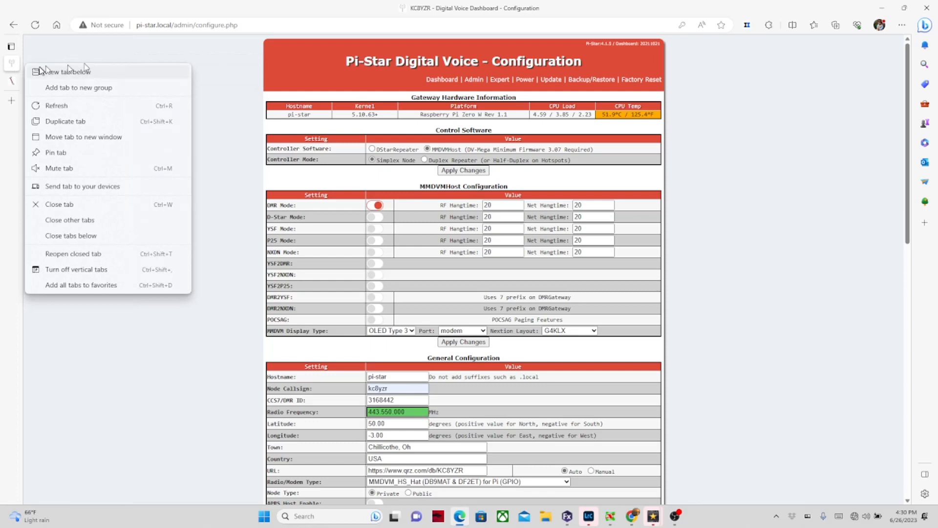
pyautogui.click(200, 67)
pyautogui.moveTo(18, 68)
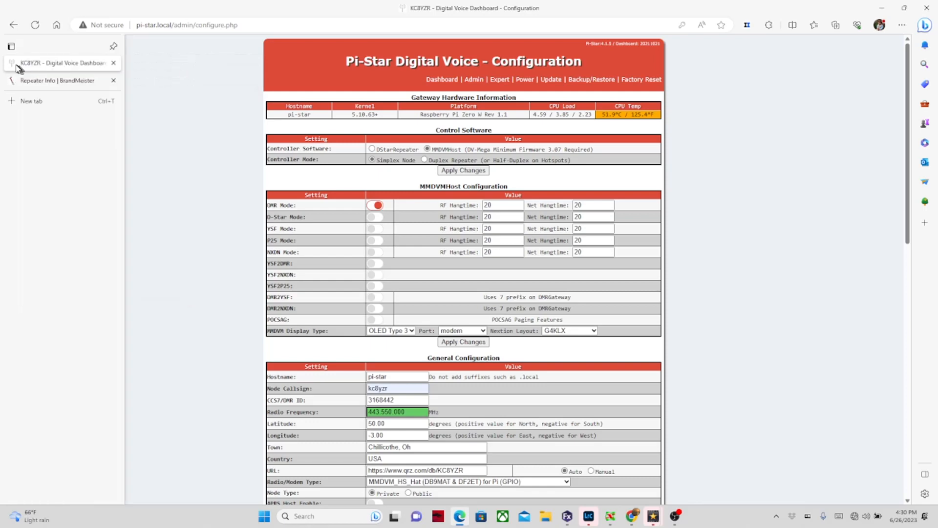
pyautogui.click(112, 63)
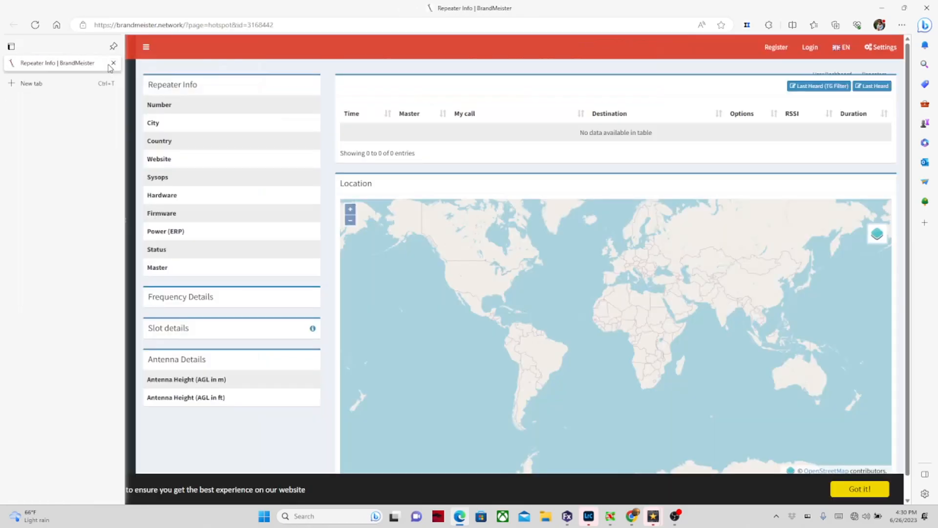
pyautogui.click(113, 63)
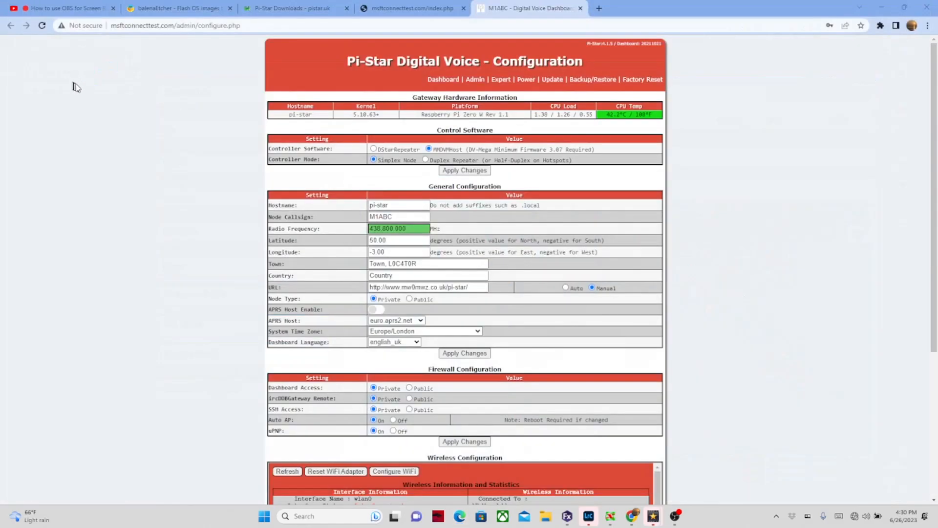
pyautogui.click(459, 517)
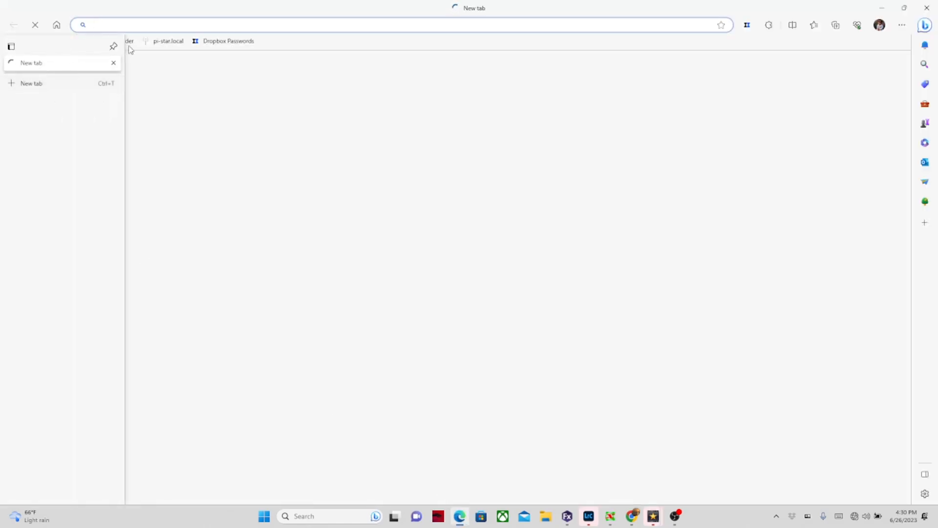
# Step: Load pi-star.local, open its Configuration page, and scroll to Wireless Configuration
pyautogui.click(179, 47)
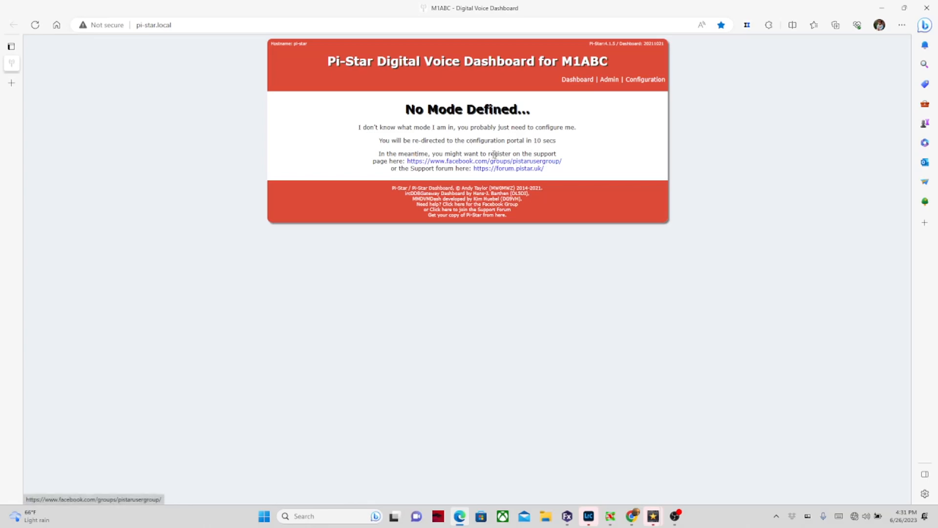
pyautogui.click(649, 82)
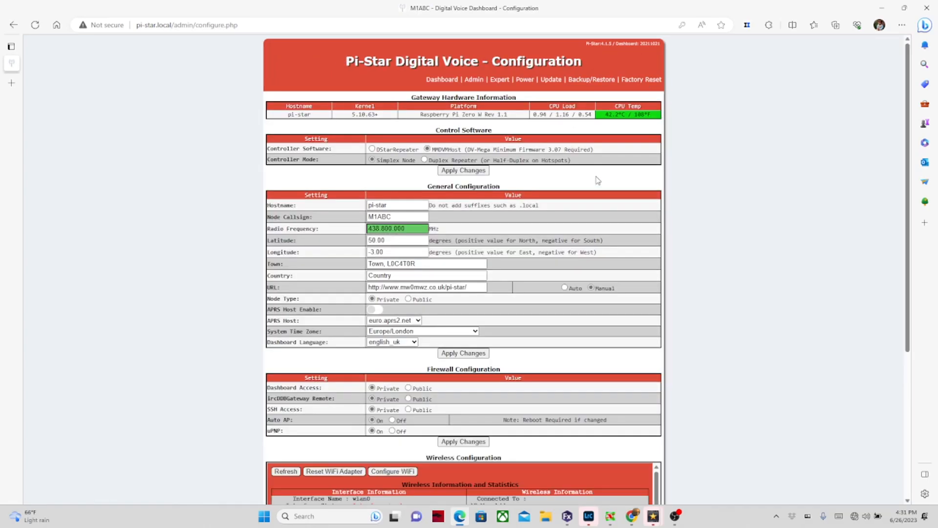
pyautogui.scroll(-5, 597, 180)
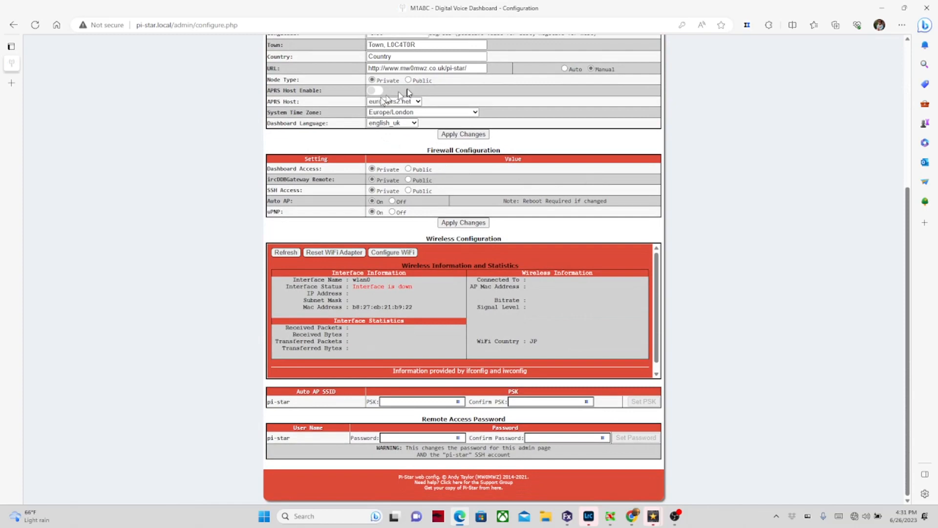
# Step: Open Configure WiFi and scan for nearby Wi-Fi networks
pyautogui.click(409, 253)
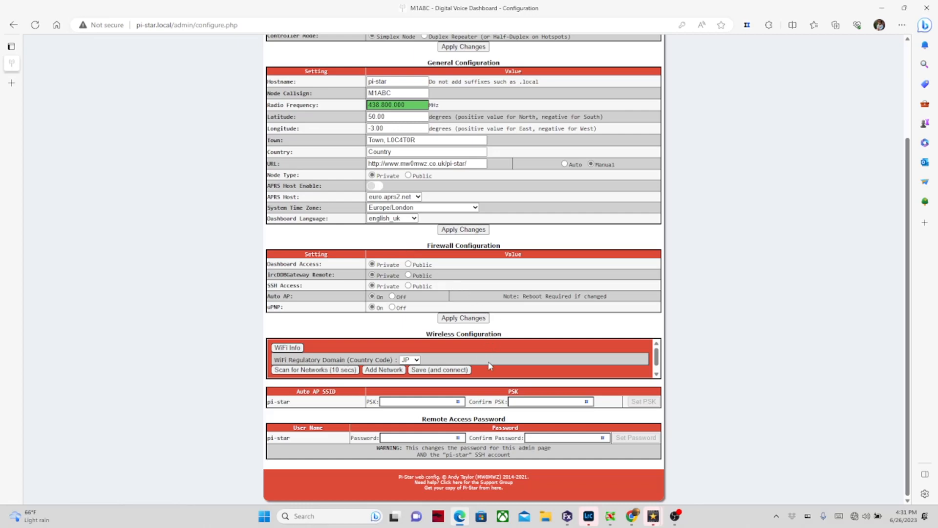
pyautogui.click(412, 360)
pyautogui.click(416, 362)
pyautogui.click(337, 371)
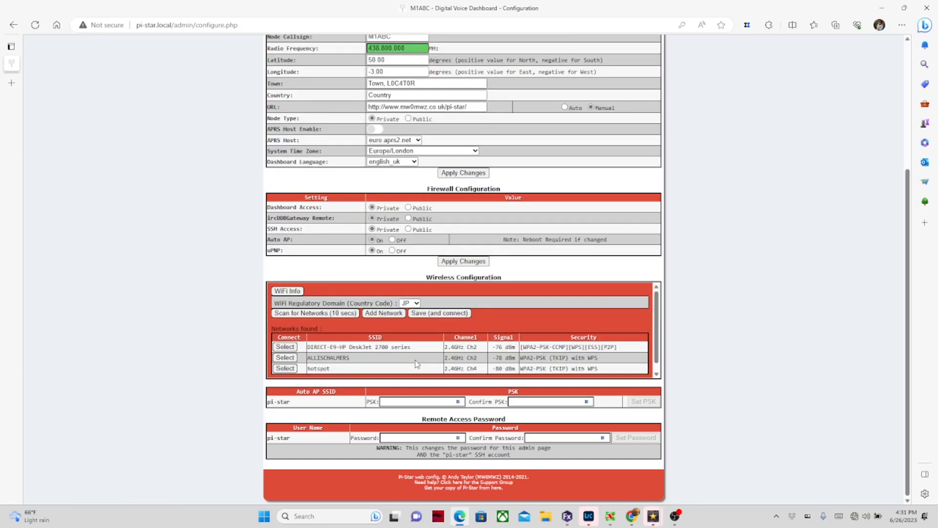
# Step: Set the Wi-Fi country code to US and select the hotspot network
pyautogui.click(416, 304)
pyautogui.scroll(-12, 407, 339)
pyautogui.scroll(-5, 407, 339)
pyautogui.scroll(-3, 406, 339)
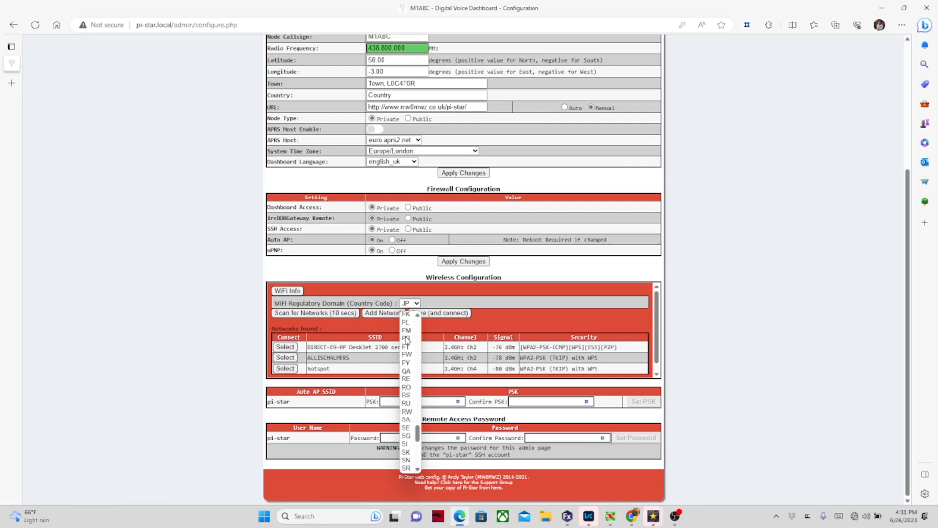
pyautogui.scroll(-4, 406, 339)
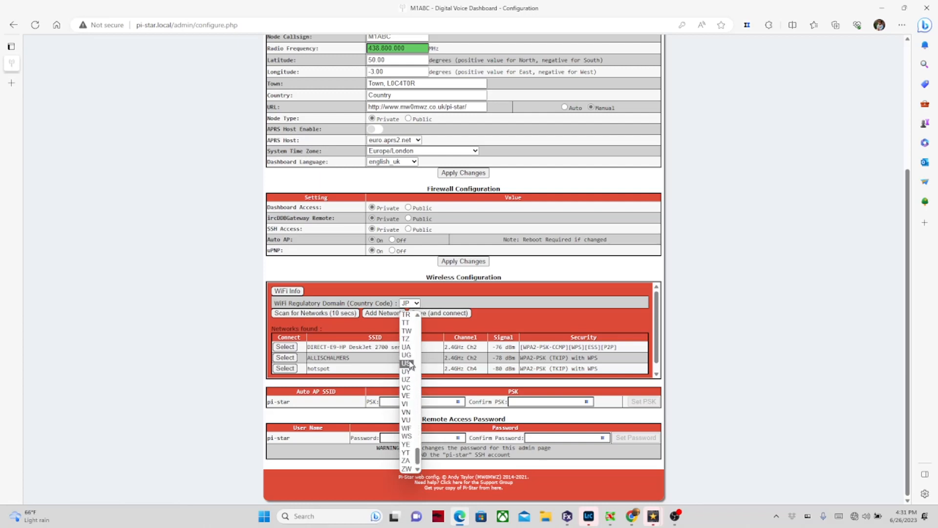
pyautogui.click(406, 363)
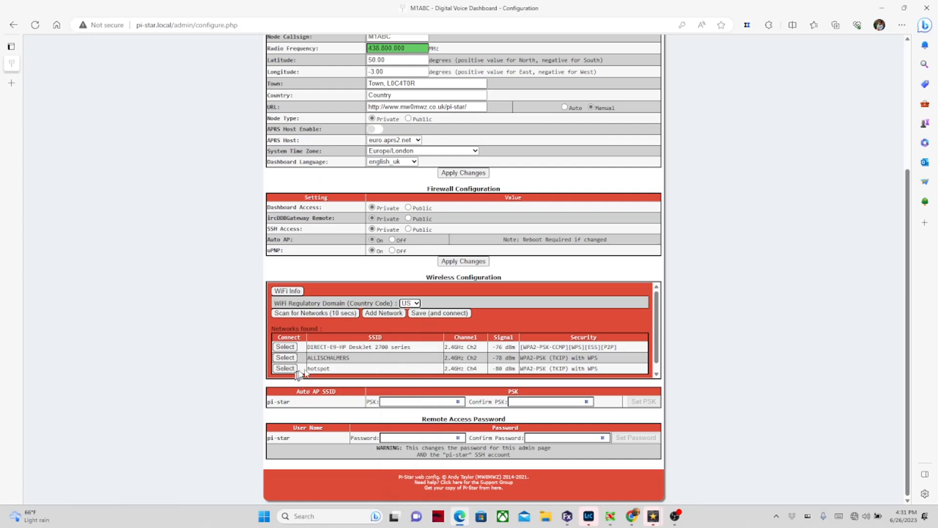
pyautogui.click(285, 368)
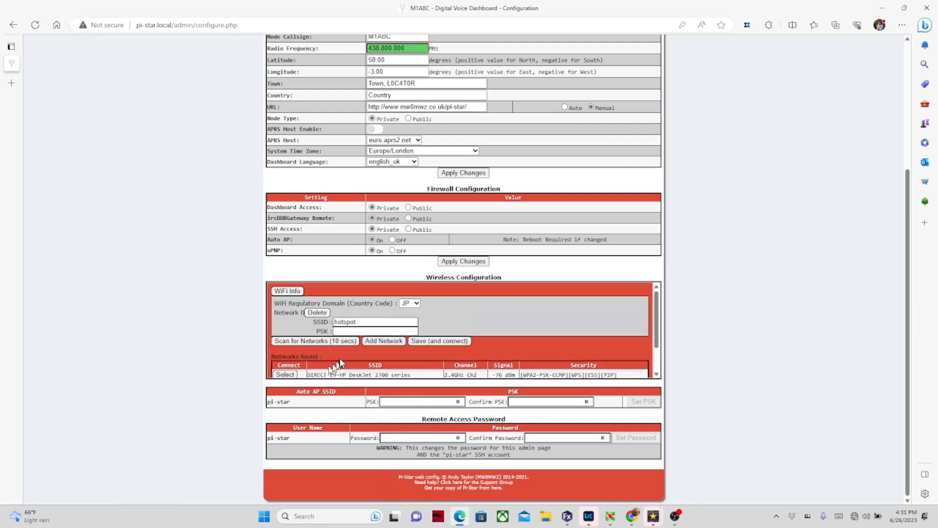
# Step: Enter the hotspot network's password in the PSK field and save and connect
pyautogui.click(343, 332)
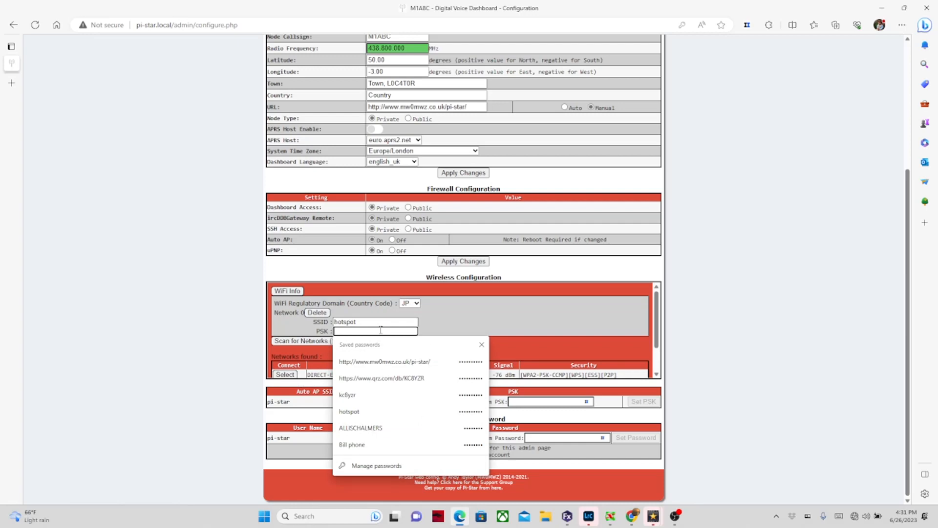
pyautogui.write('••')
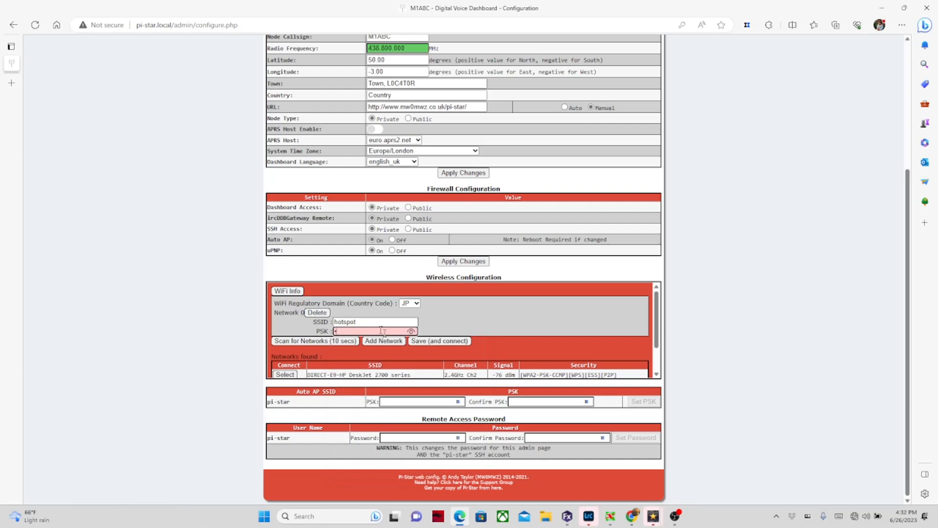
pyautogui.press('BackSpace')
pyautogui.write('••••••••')
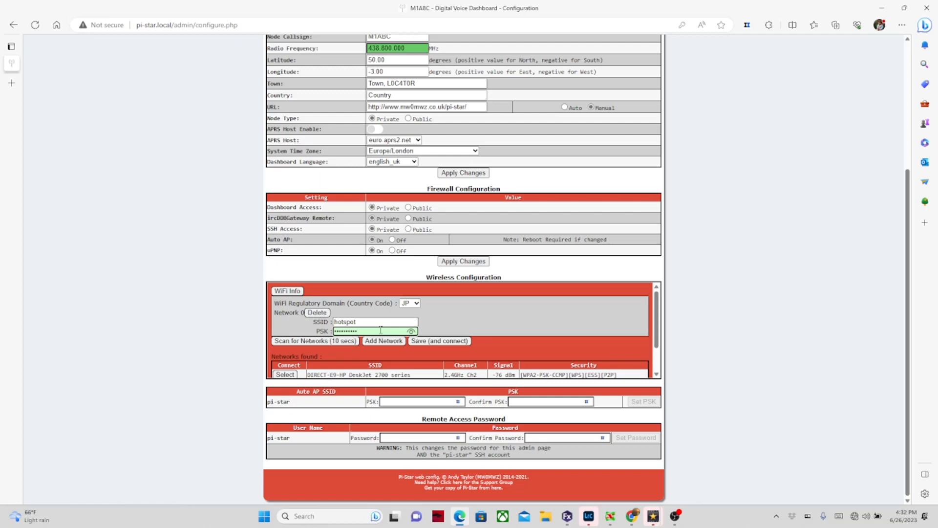
pyautogui.click(447, 340)
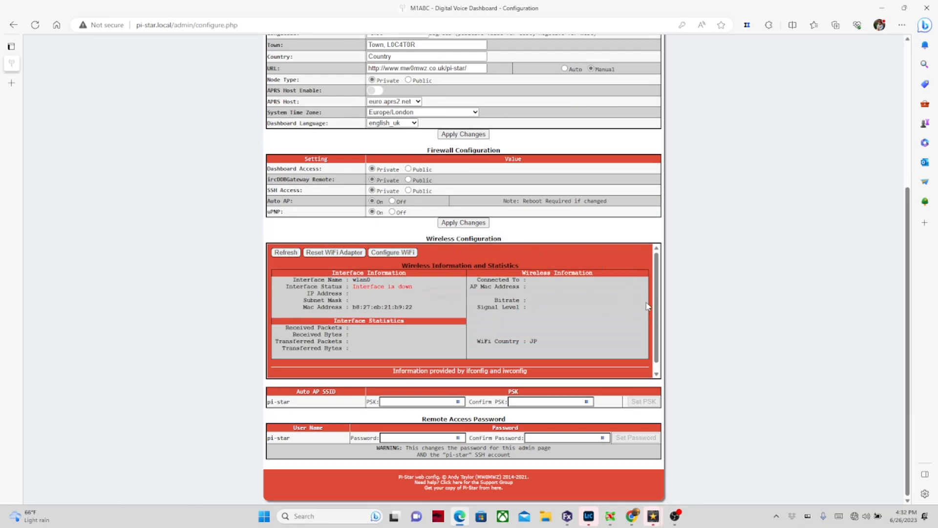
pyautogui.scroll(5, 681, 298)
pyautogui.scroll(-5, 681, 298)
pyautogui.scroll(4, 683, 298)
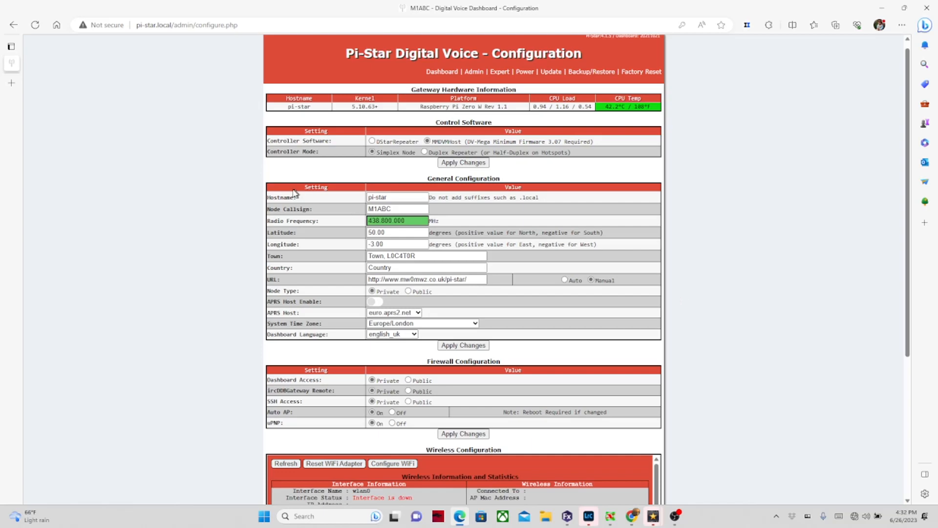
# Step: Replace Node Callsign M1ABC with the operator's own callsign and apply General Configuration
pyautogui.doubleClick(395, 207)
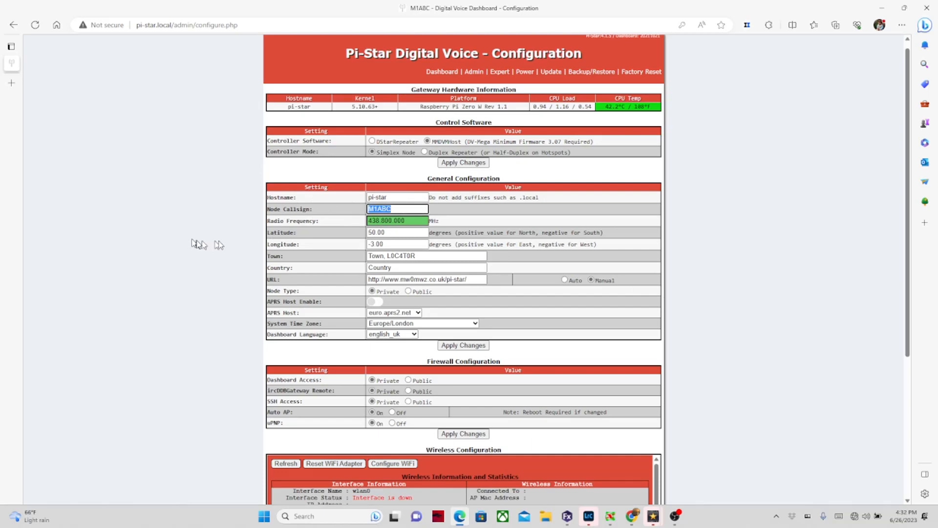
pyautogui.write('kc8yzr')
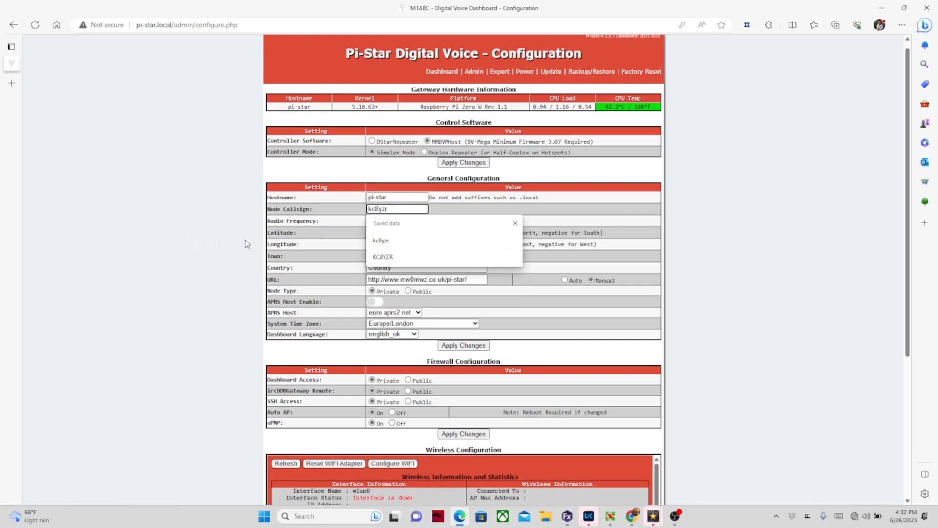
pyautogui.press('Tab')
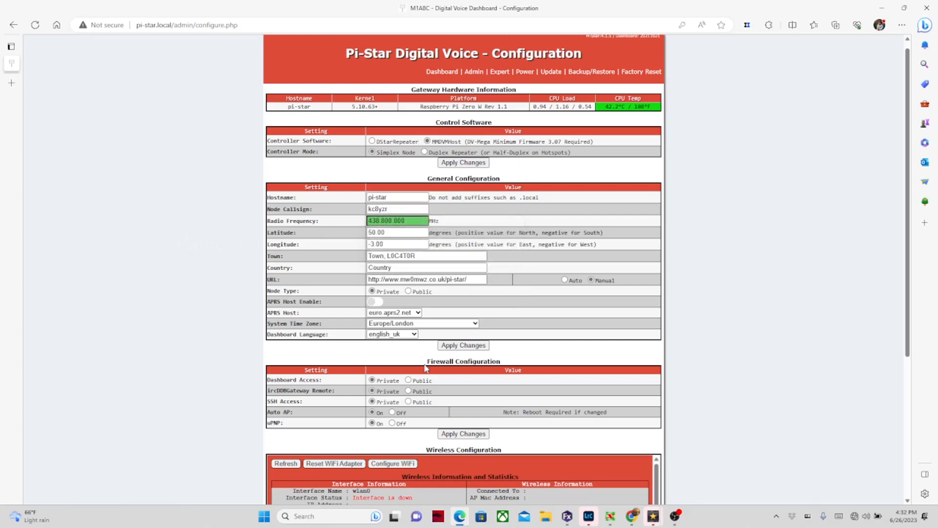
pyautogui.click(452, 347)
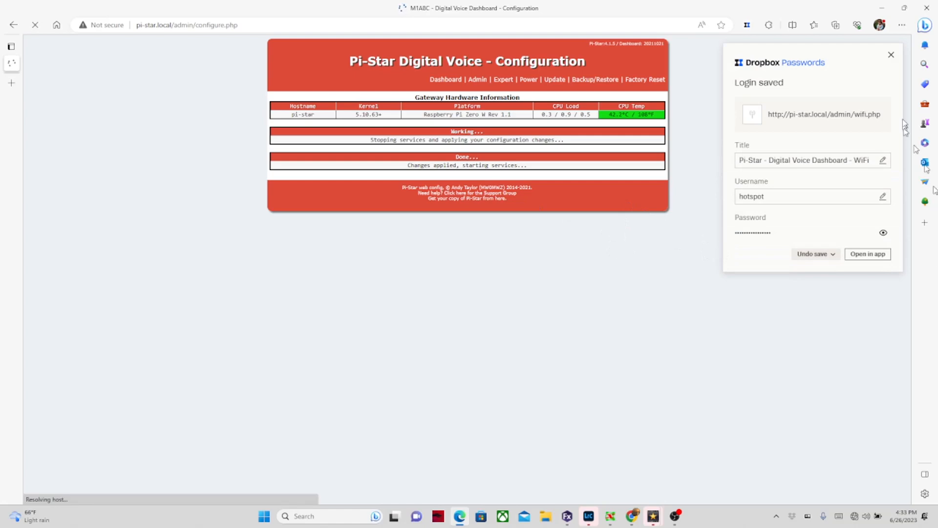
# Step: Dismiss the Dropbox Passwords popups and acknowledge the modem selection warning
pyautogui.click(892, 55)
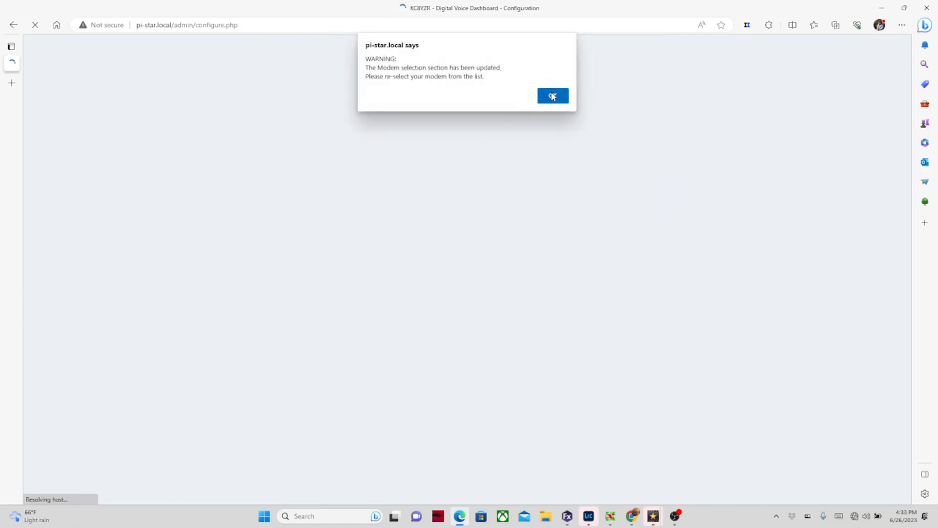
pyautogui.click(553, 96)
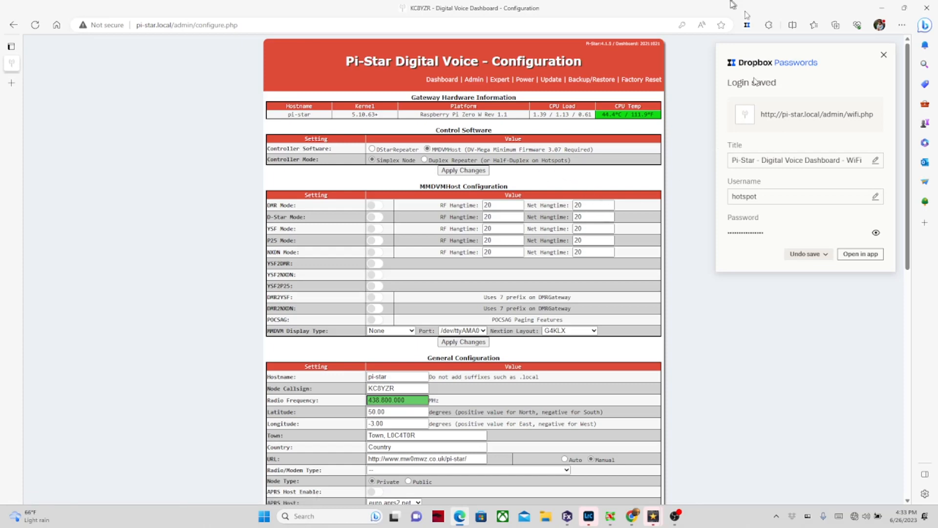
pyautogui.click(883, 55)
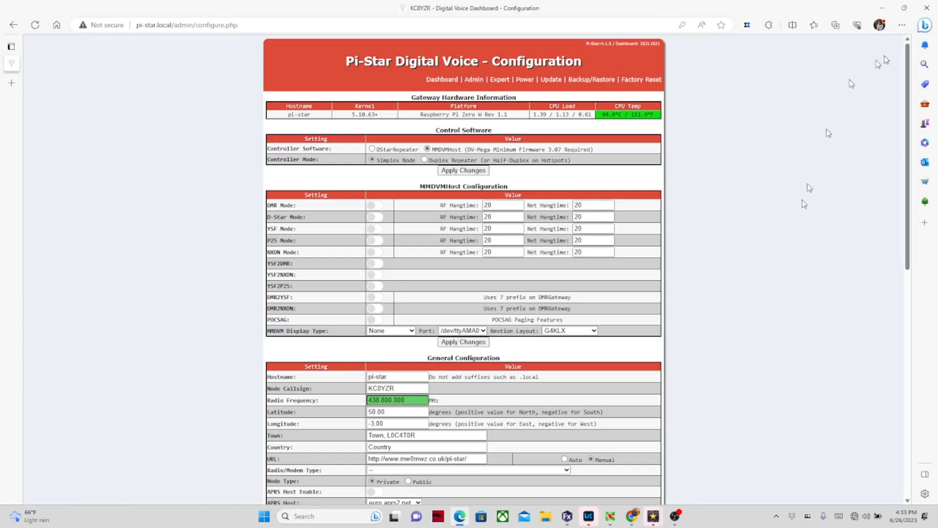
# Step: Turn on DMR mode and re-enter the node callsign from a saved entry
pyautogui.click(375, 205)
pyautogui.scroll(-3, 585, 296)
pyautogui.scroll(3, 391, 178)
pyautogui.scroll(-3, 472, 263)
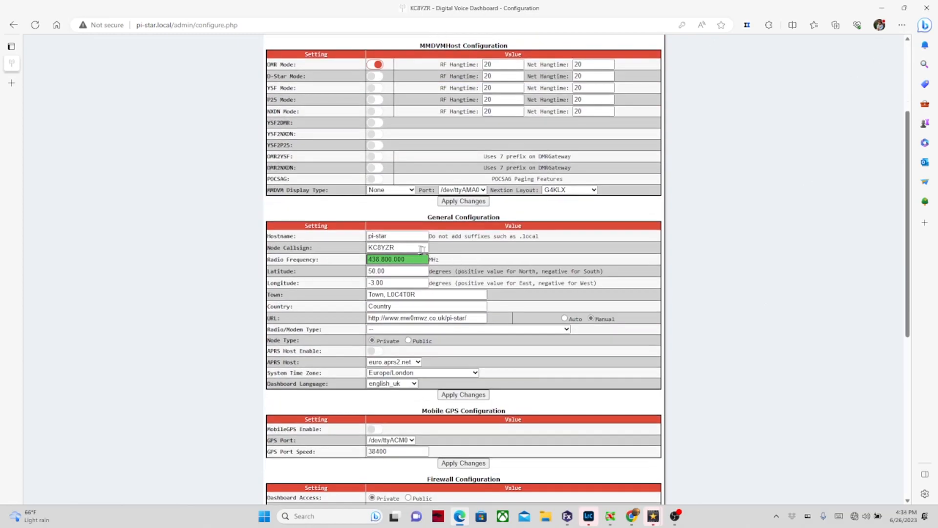
pyautogui.moveTo(405, 248); pyautogui.dragTo(365, 253)
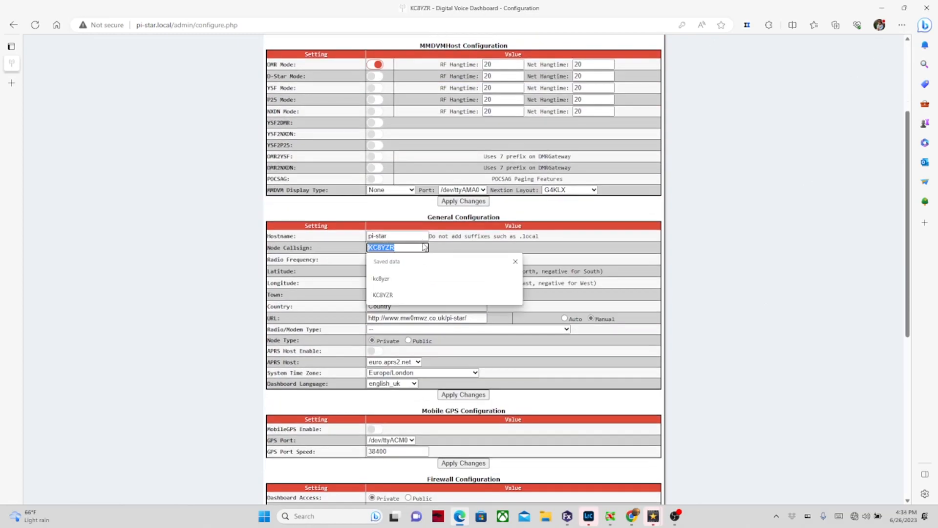
pyautogui.click(397, 278)
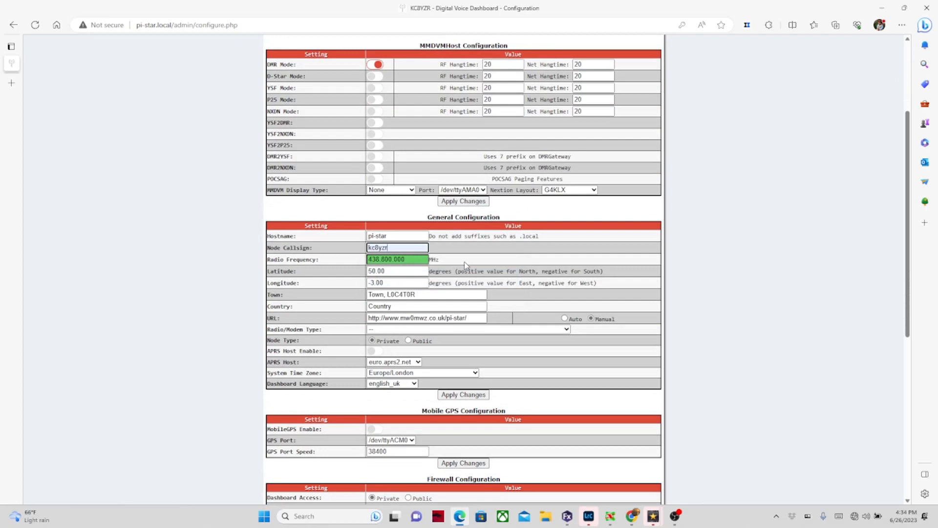
# Step: Replace the radio frequency with 443.55000 MHz
pyautogui.scroll(-2, 464, 262)
pyautogui.tripleClick(408, 190)
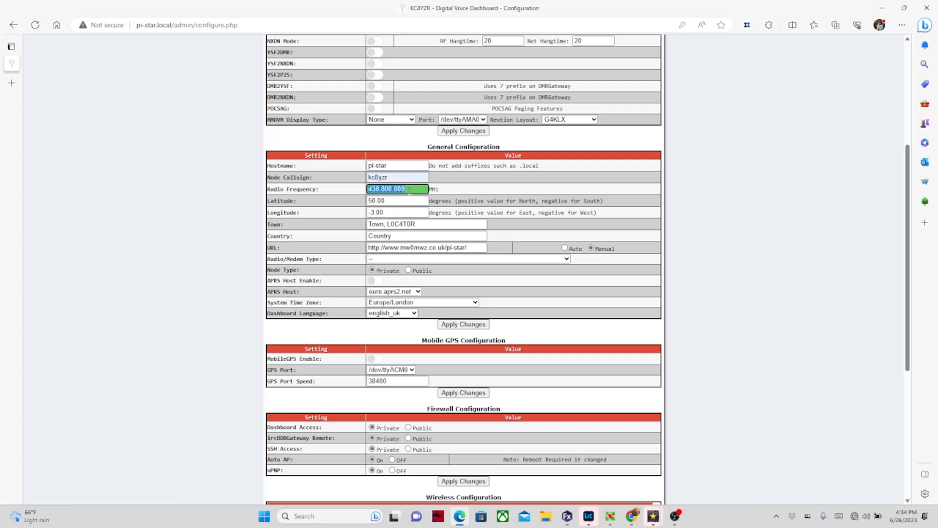
pyautogui.write('444')
pyautogui.press('BackSpace')
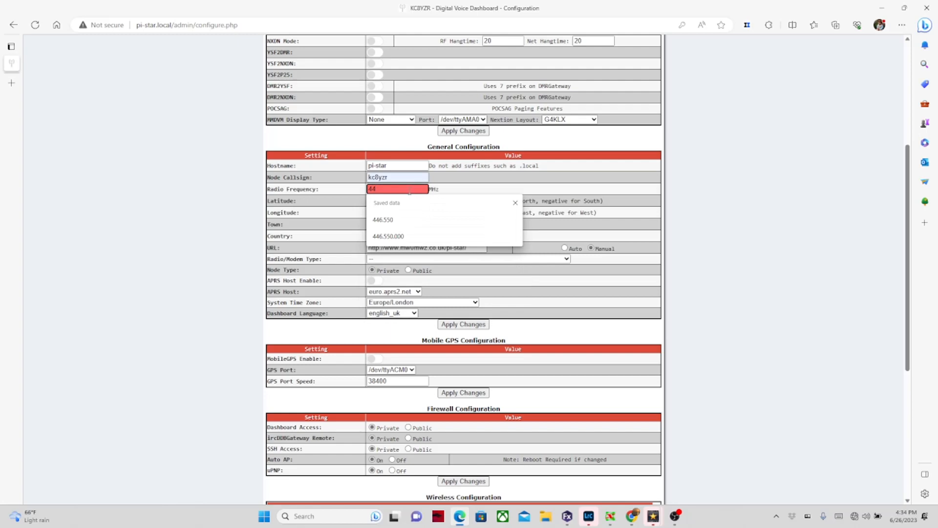
pyautogui.write('3')
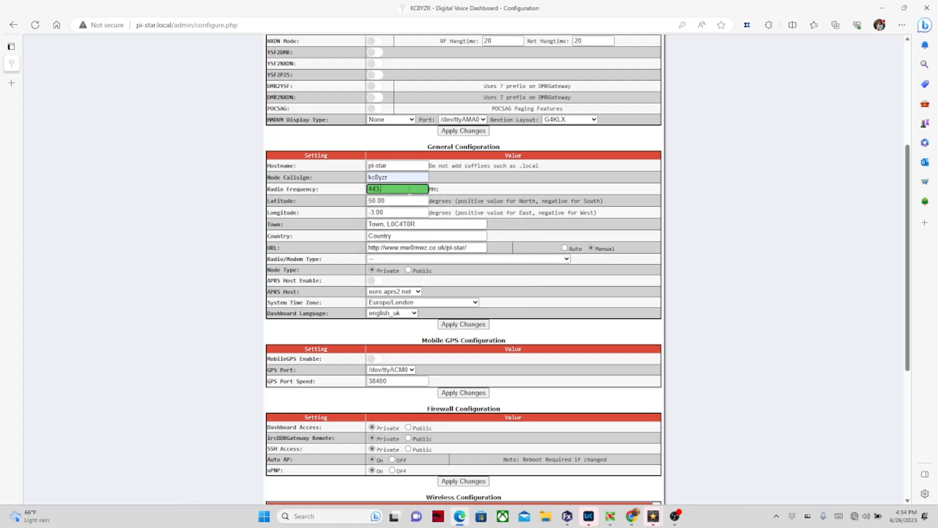
pyautogui.write('.55000')
# Step: Apply the DMR mode and 443.55000 MHz changes, then review the reloading configuration page
pyautogui.click(458, 326)
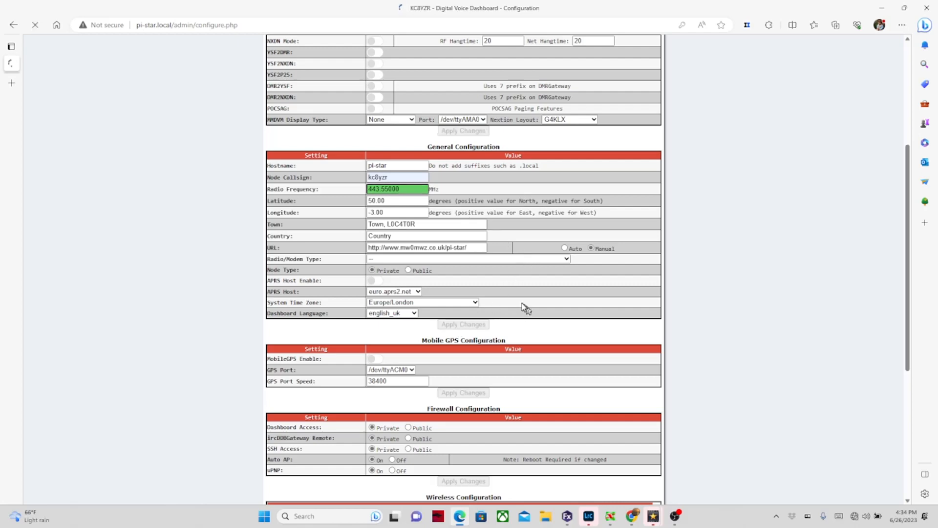
pyautogui.scroll(-4, 521, 305)
pyautogui.scroll(-3, 522, 305)
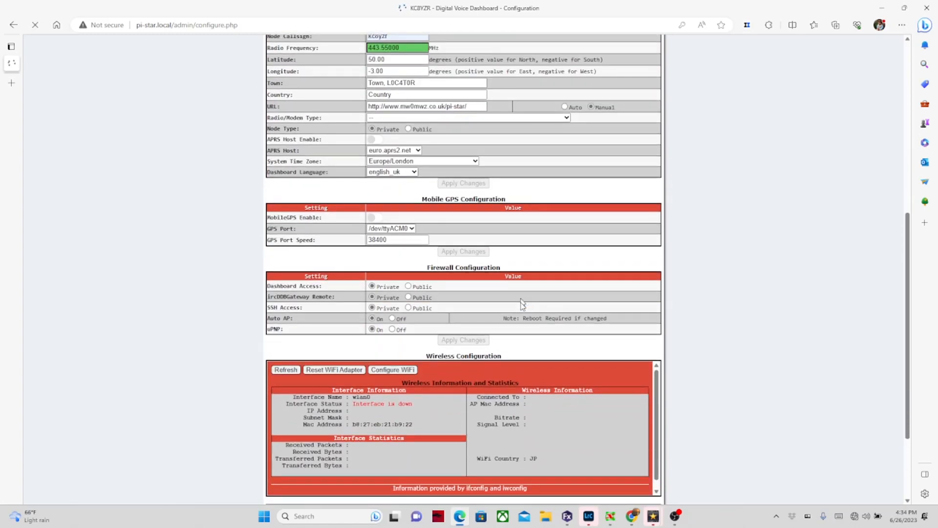
pyautogui.scroll(7, 522, 304)
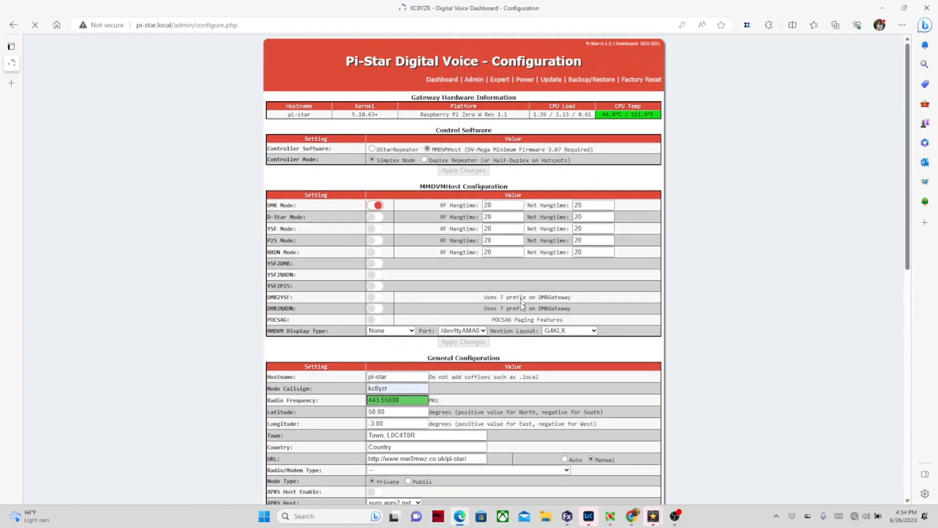
pyautogui.scroll(-2, 522, 303)
pyautogui.scroll(-7, 522, 306)
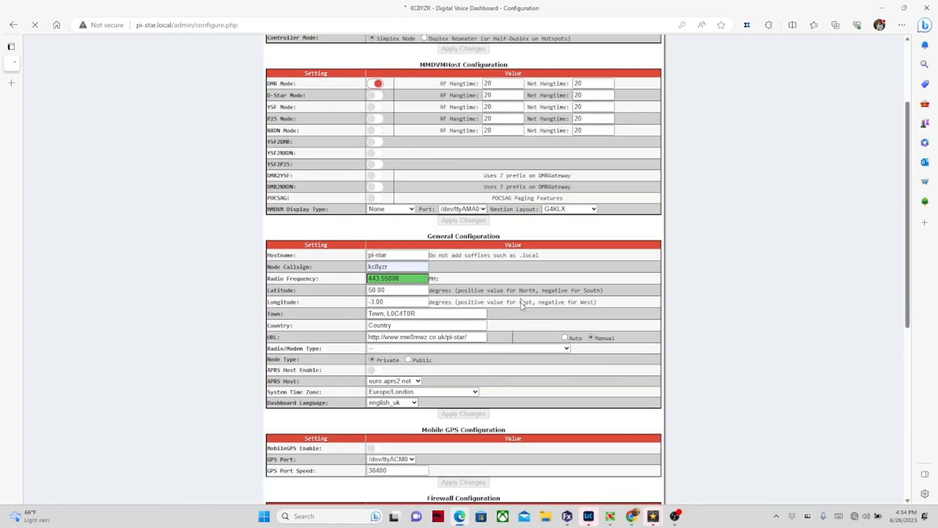
pyautogui.scroll(4, 523, 304)
pyautogui.scroll(6, 522, 304)
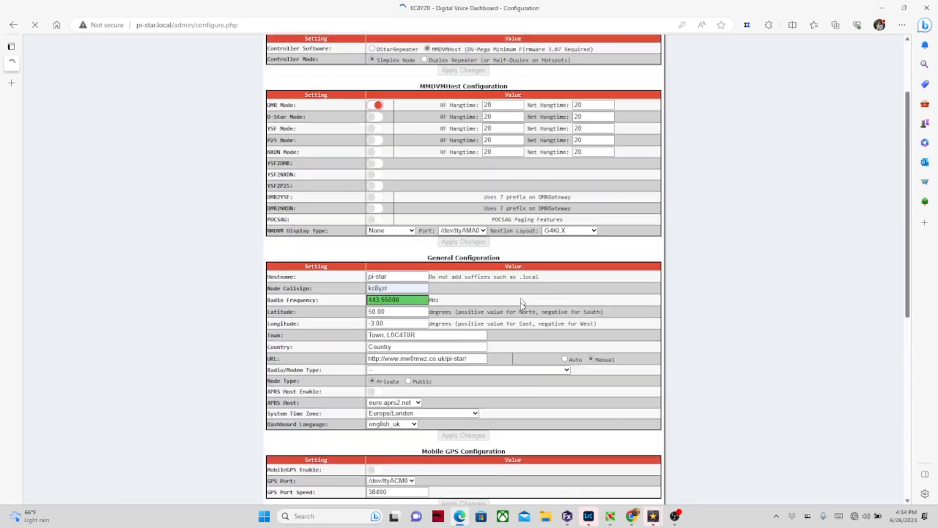
pyautogui.scroll(-4, 522, 304)
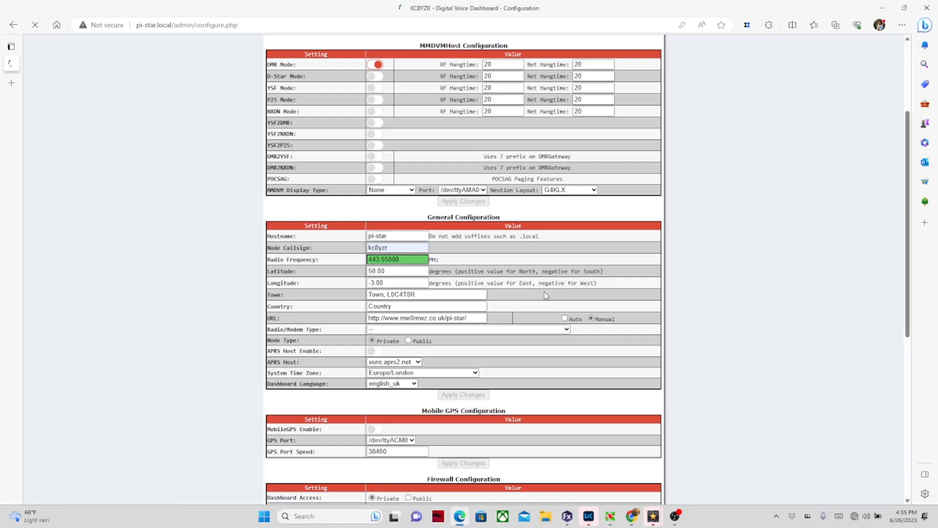
pyautogui.scroll(-6, 546, 295)
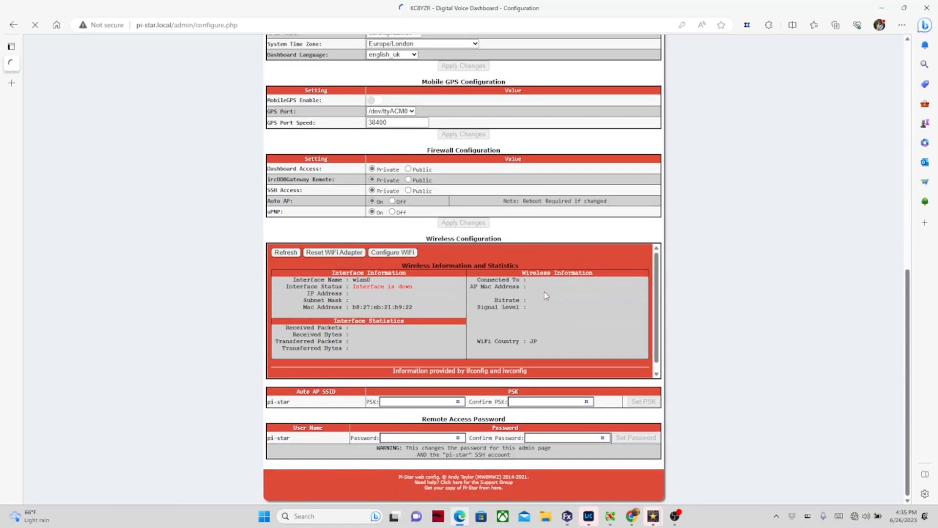
pyautogui.scroll(4, 546, 295)
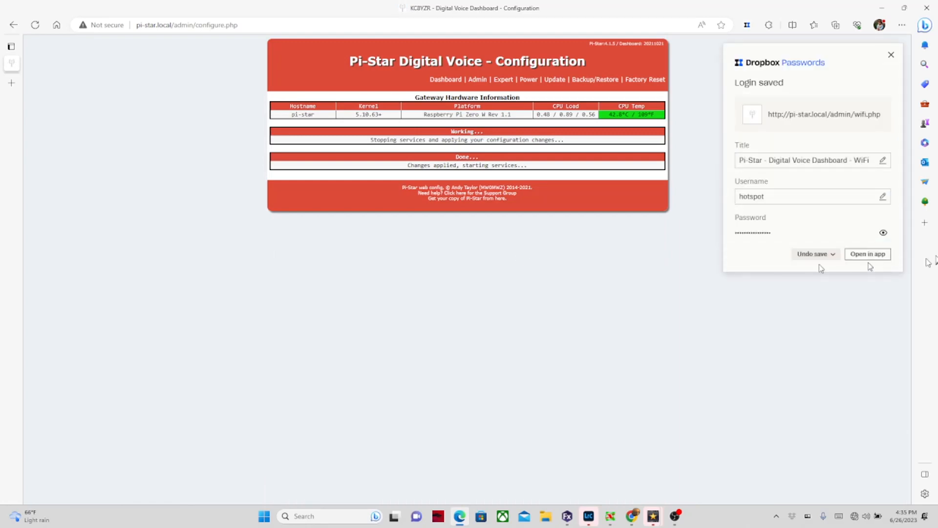
# Step: Dismiss the login notice and modem warning, reboot the Pi, then bring up Windows quick settings
pyautogui.click(891, 55)
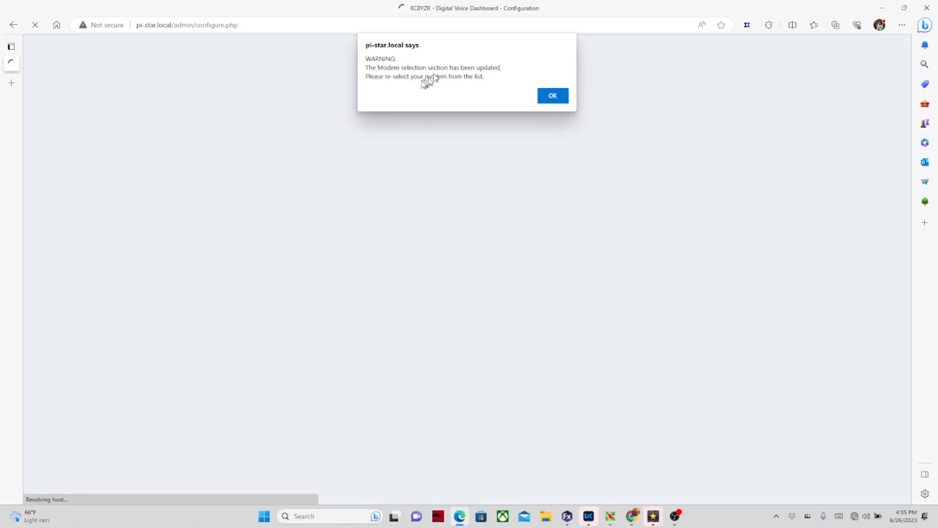
pyautogui.click(552, 96)
pyautogui.click(524, 81)
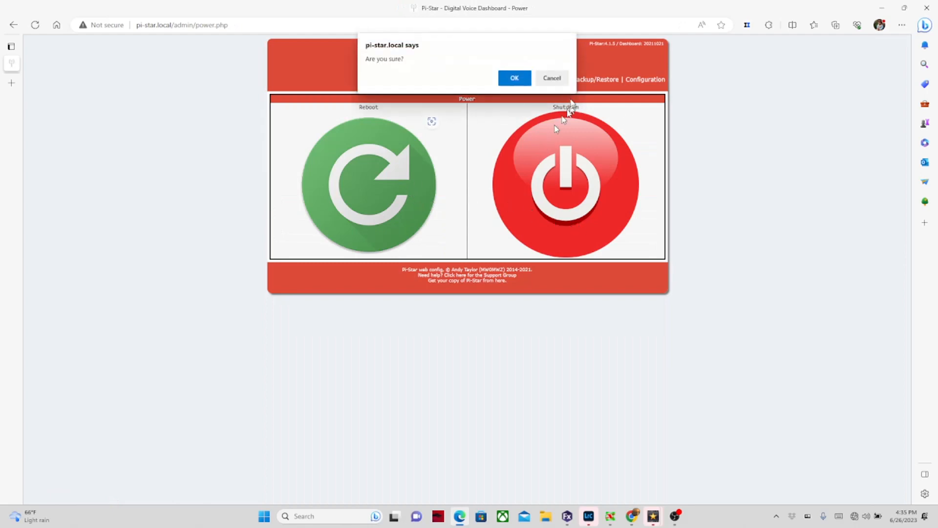
pyautogui.click(522, 78)
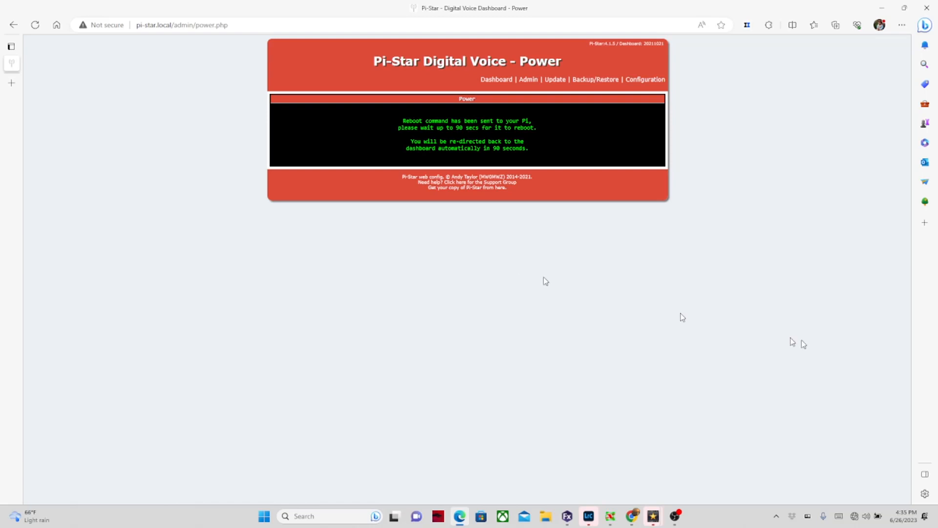
pyautogui.click(857, 518)
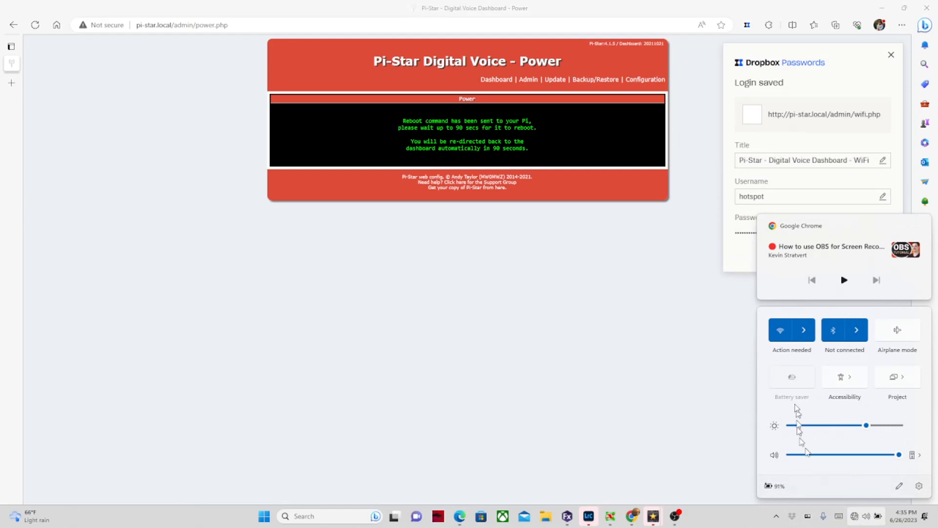
# Step: Toggle Wi-Fi off and on, then connect to the 'hotspot' network
pyautogui.click(809, 337)
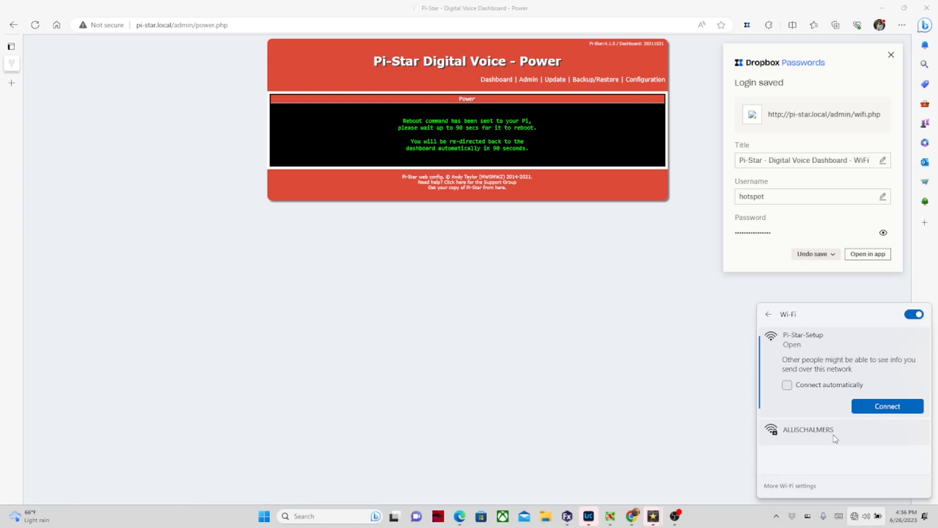
pyautogui.click(920, 318)
pyautogui.click(919, 316)
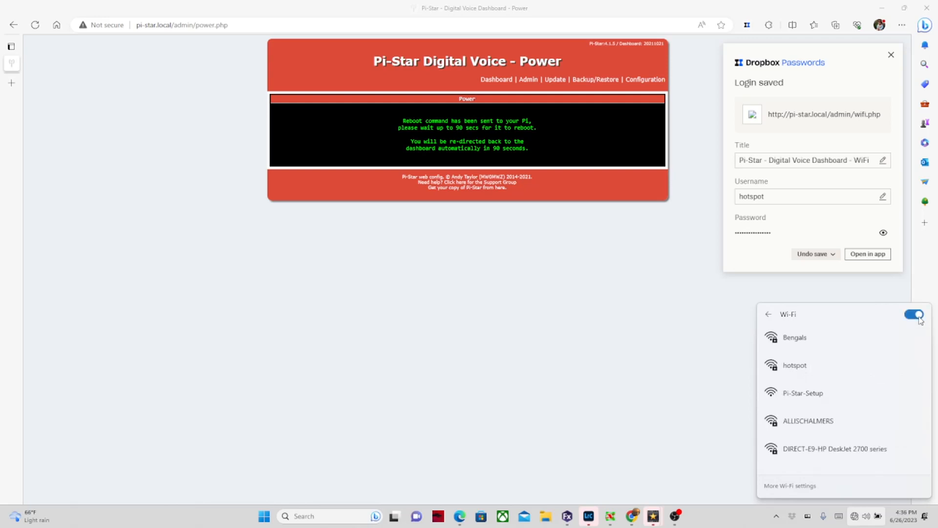
pyautogui.click(808, 381)
pyautogui.click(875, 409)
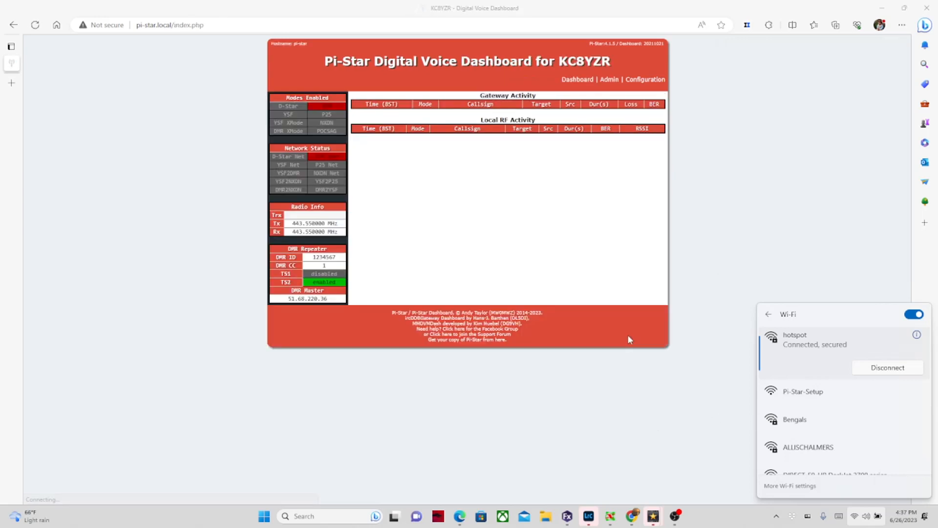
# Step: Close the Wi-Fi panel, return to Edge, and open the Pi-Star Configuration page
pyautogui.click(628, 396)
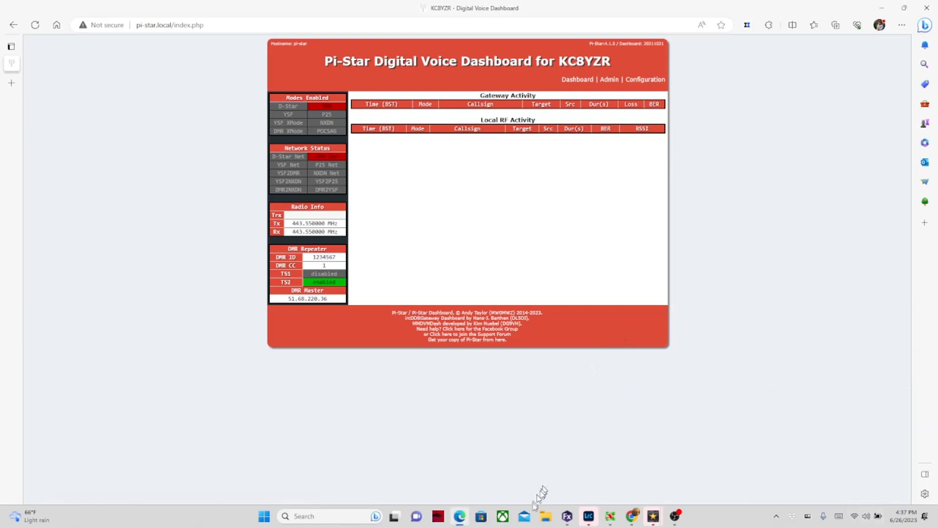
pyautogui.moveTo(467, 519)
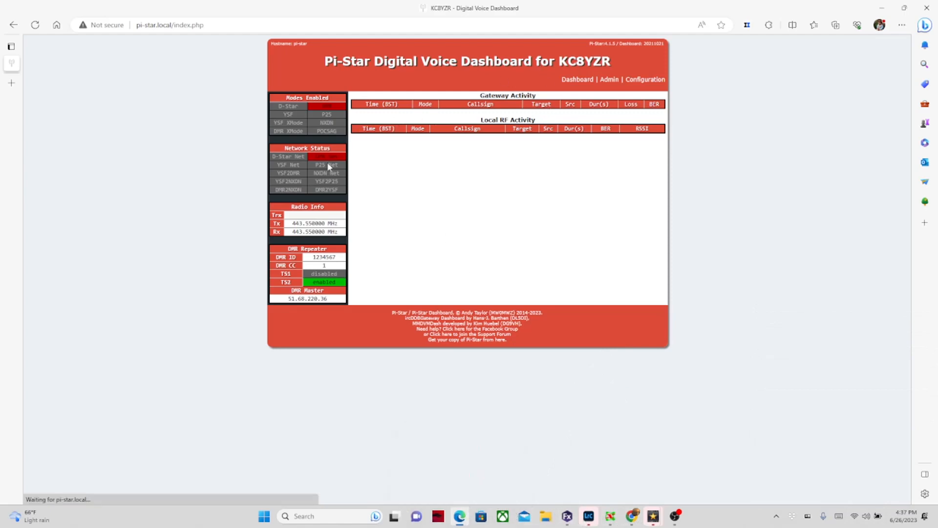
pyautogui.click(642, 79)
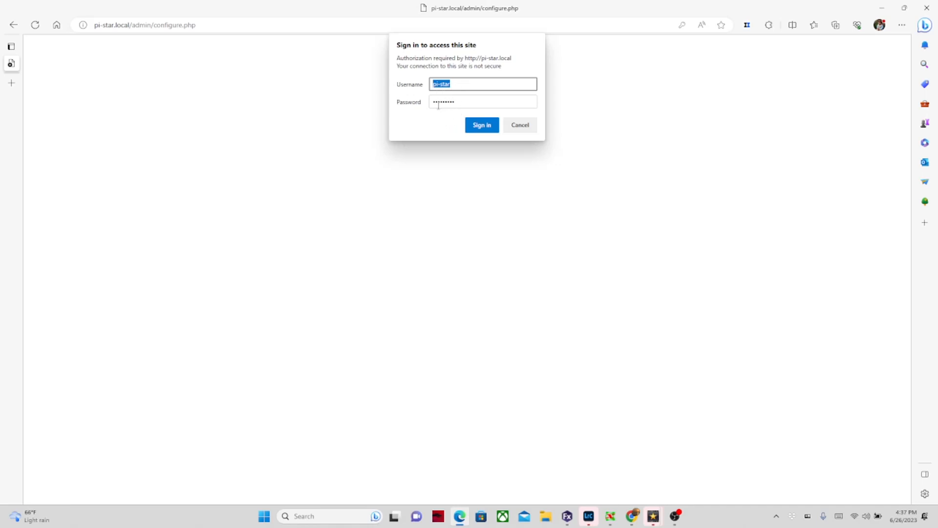
# Step: Sign in to the configuration page and dismiss the modem selection warning
pyautogui.click(480, 125)
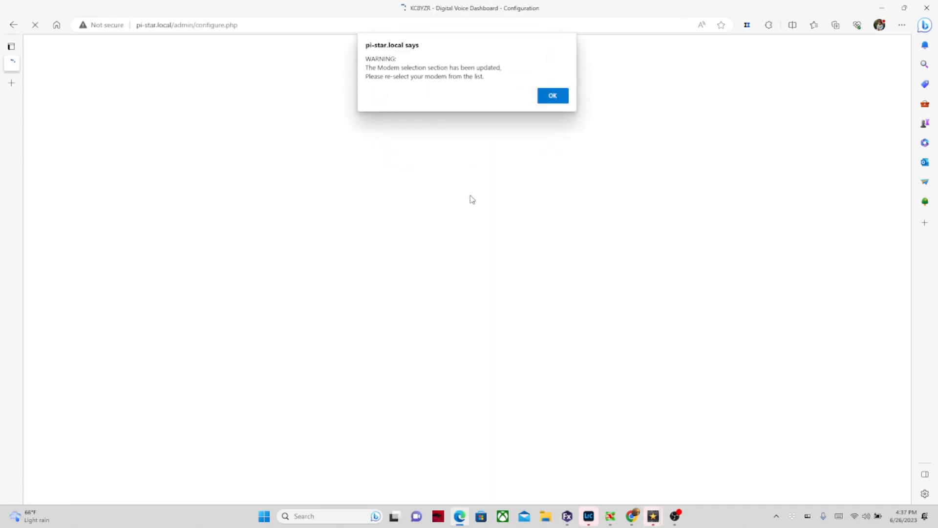
pyautogui.click(565, 97)
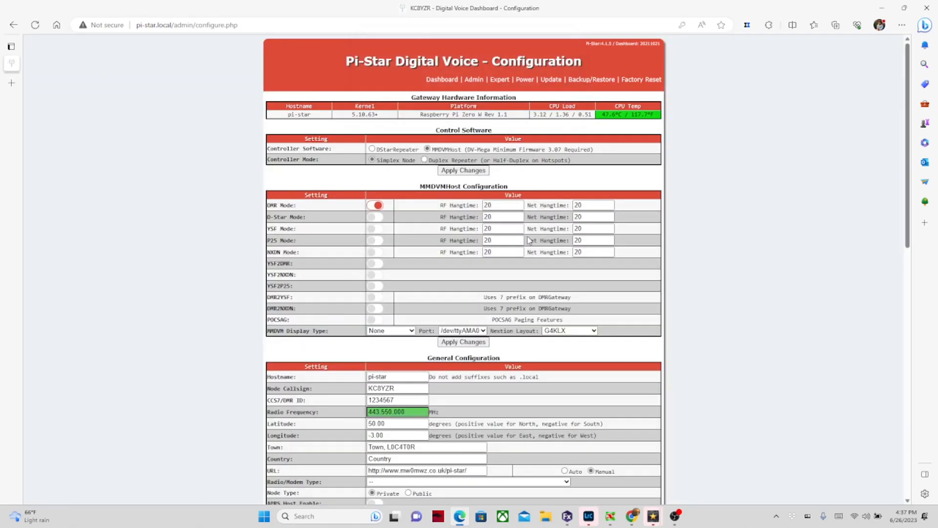
pyautogui.scroll(-4, 527, 236)
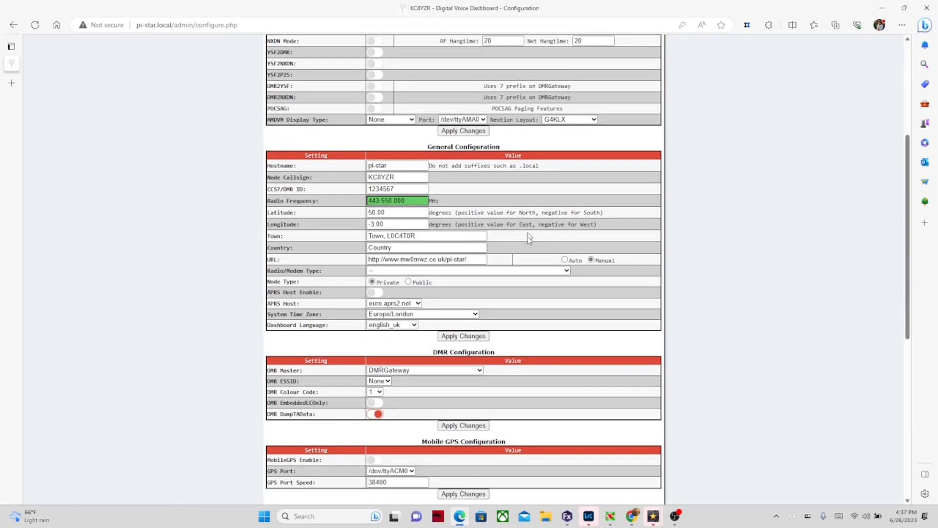
# Step: Set Radio/Modem Type to MMDVM_HS_Hat (DB9MAT & DF2ET) for Pi (GPIO) and apply changes
pyautogui.click(566, 270)
pyautogui.scroll(-10, 512, 323)
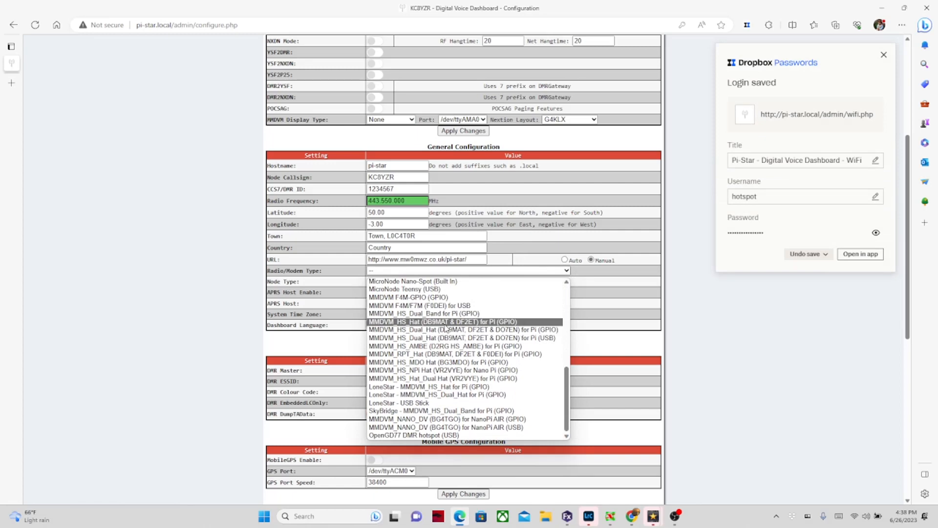
pyautogui.click(497, 322)
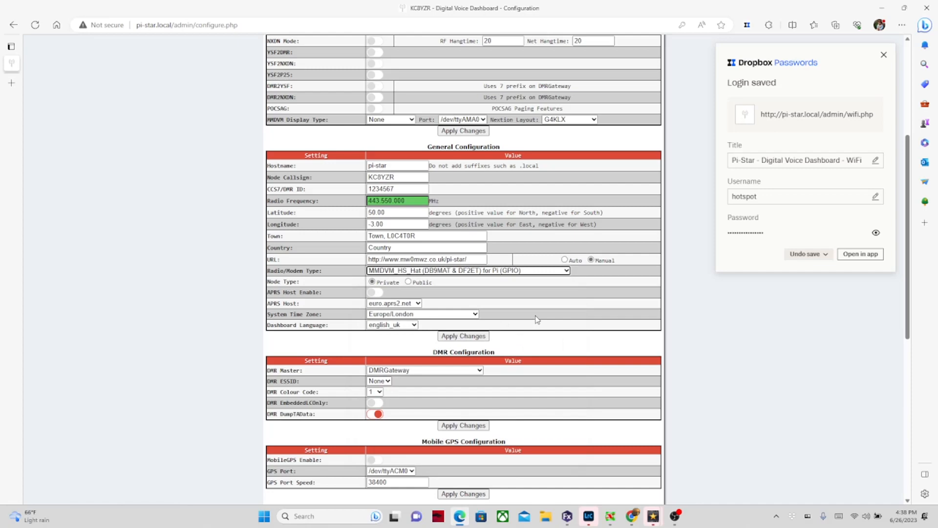
pyautogui.scroll(5, 537, 319)
pyautogui.scroll(-5, 537, 318)
pyautogui.click(465, 336)
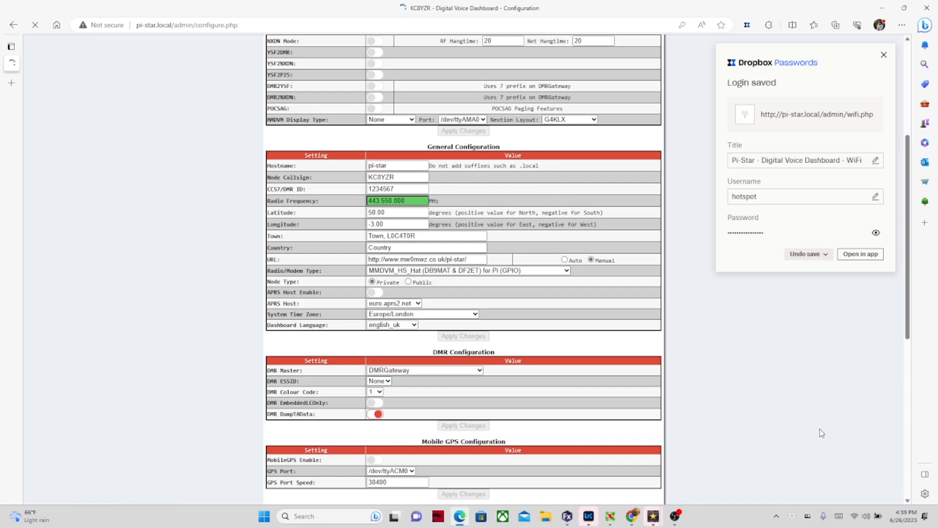
# Step: Scroll the reloaded page to check the new BrandMeister, DMR+ and XLX master settings
pyautogui.scroll(-7, 821, 433)
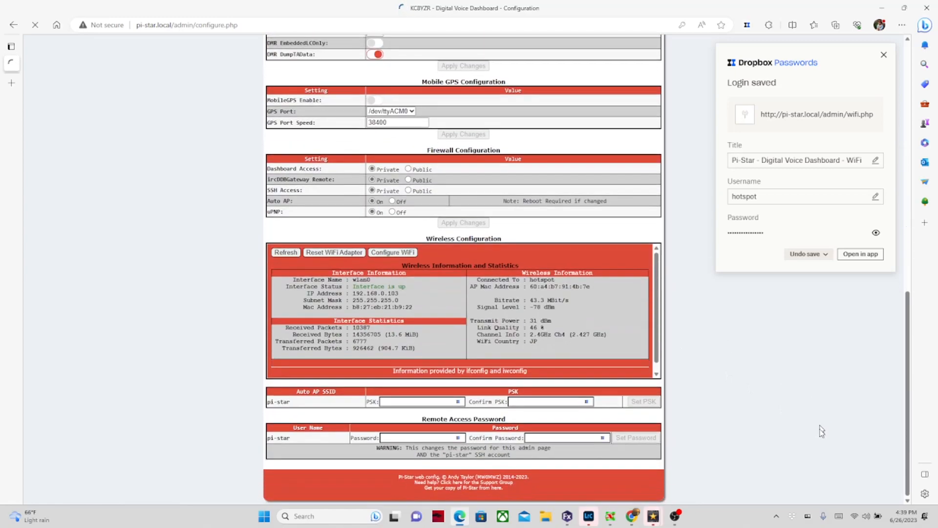
pyautogui.scroll(4, 821, 431)
pyautogui.scroll(-4, 821, 431)
pyautogui.scroll(4, 573, 338)
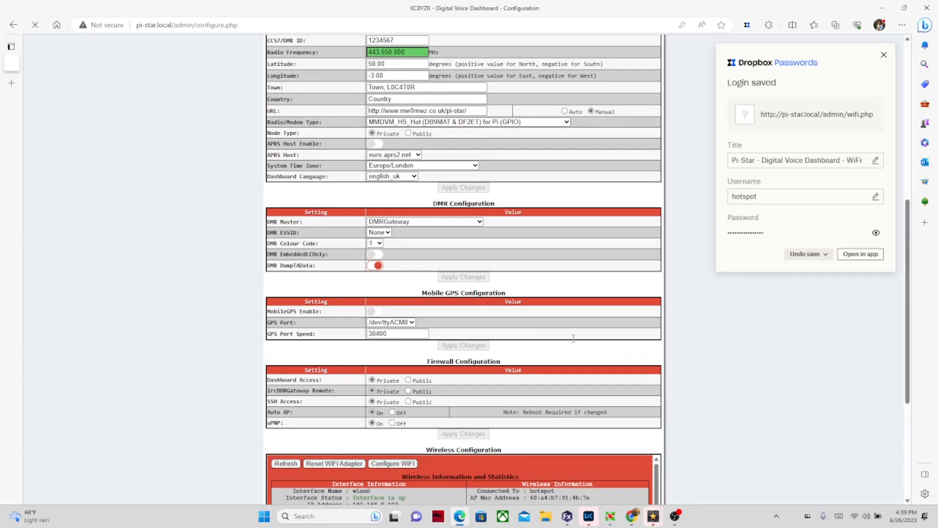
pyautogui.scroll(7, 574, 339)
pyautogui.scroll(-4, 574, 342)
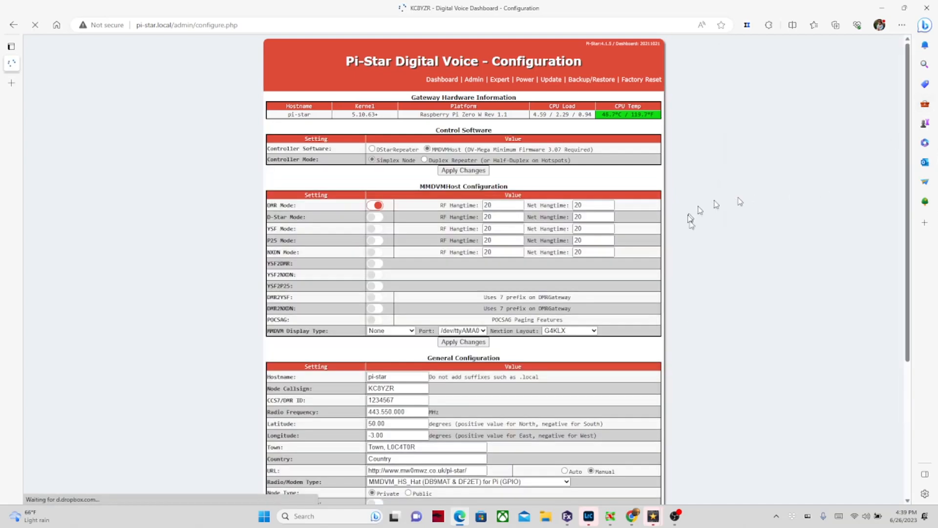
pyautogui.scroll(-6, 771, 284)
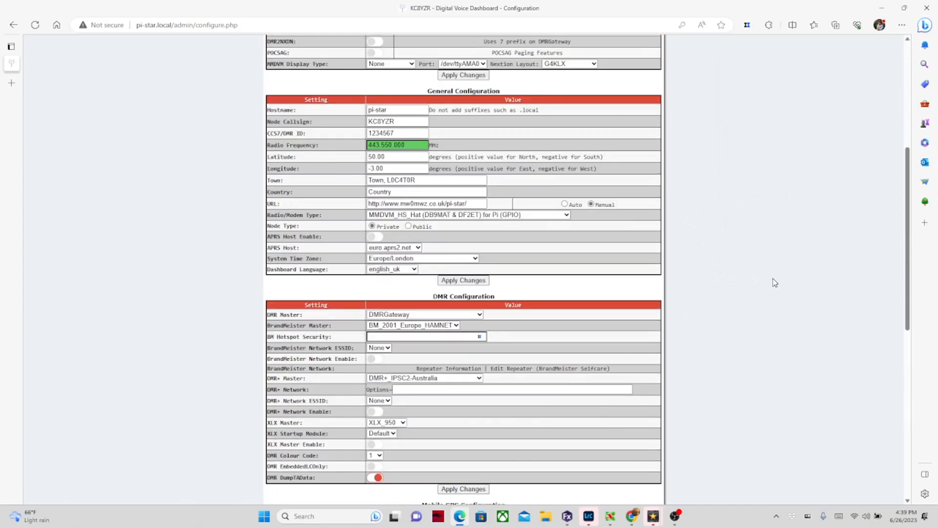
# Step: Replace the existing CCS7/DMR ID with the operator's own DMR ID
pyautogui.moveTo(399, 118); pyautogui.dragTo(368, 120)
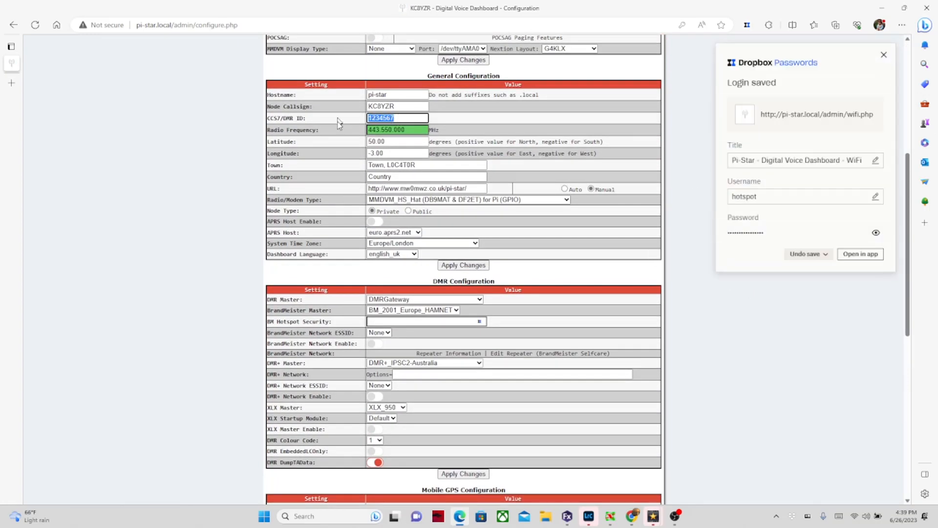
pyautogui.write('31')
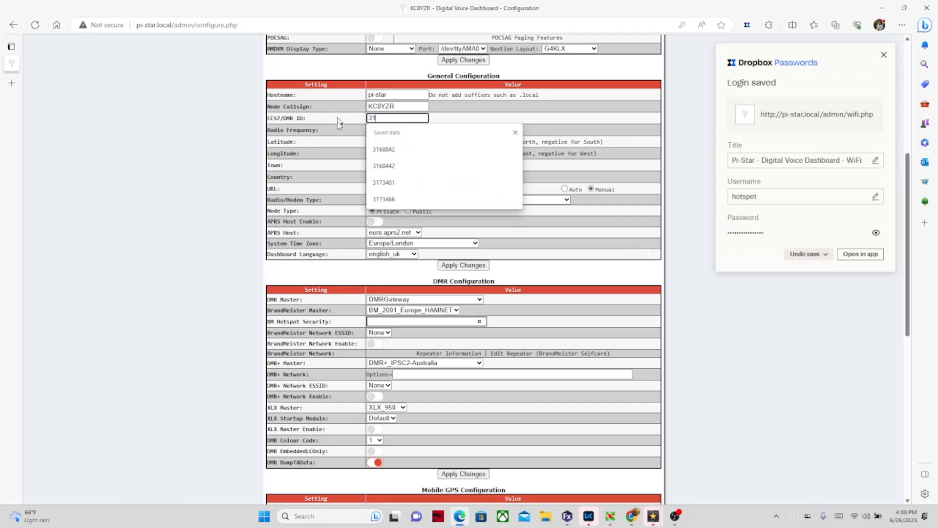
pyautogui.write('68842')
pyautogui.press('Tab')
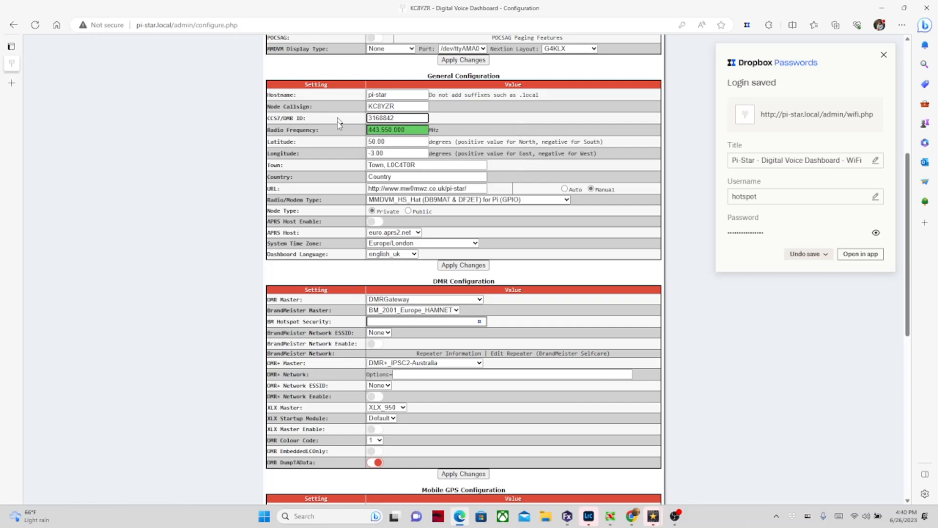
pyautogui.scroll(-1, 490, 214)
pyautogui.scroll(-3, 489, 212)
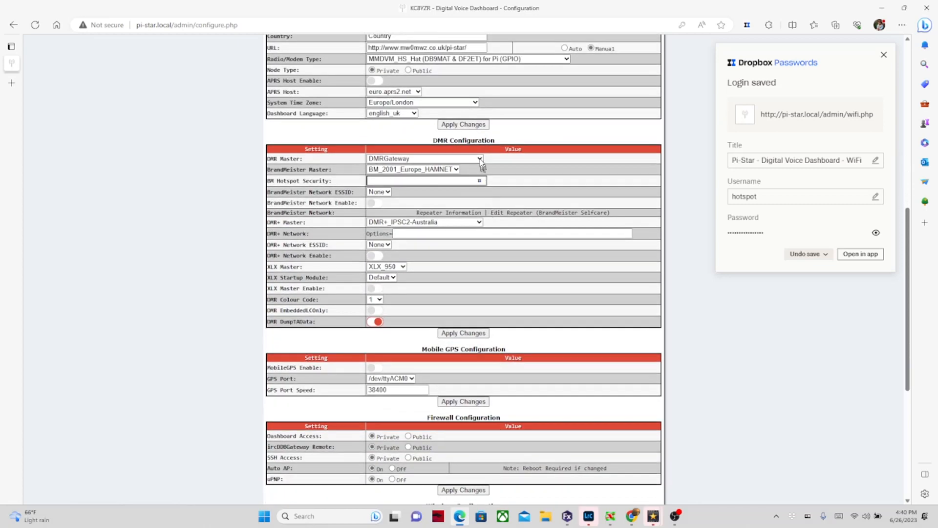
# Step: Set DMR Master to BM_3104_United_States and apply the DMR configuration
pyautogui.click(480, 161)
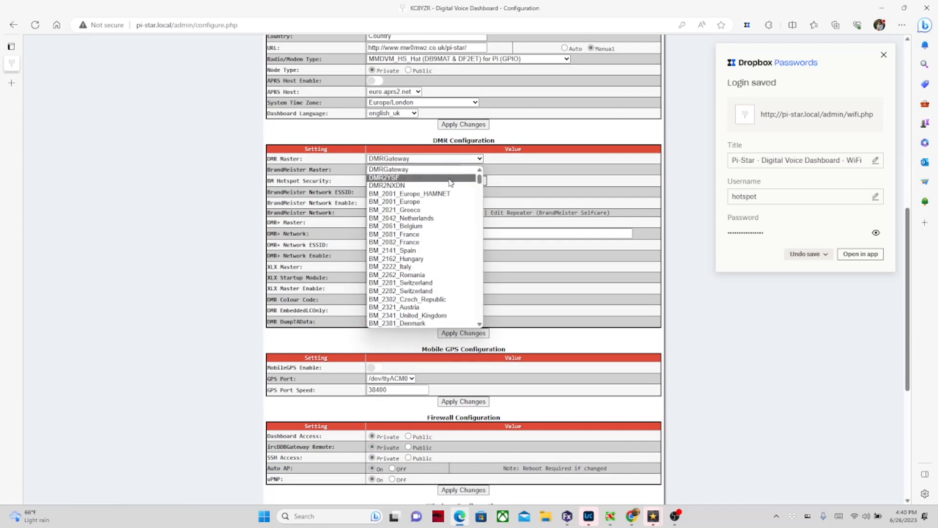
pyautogui.scroll(-15, 450, 183)
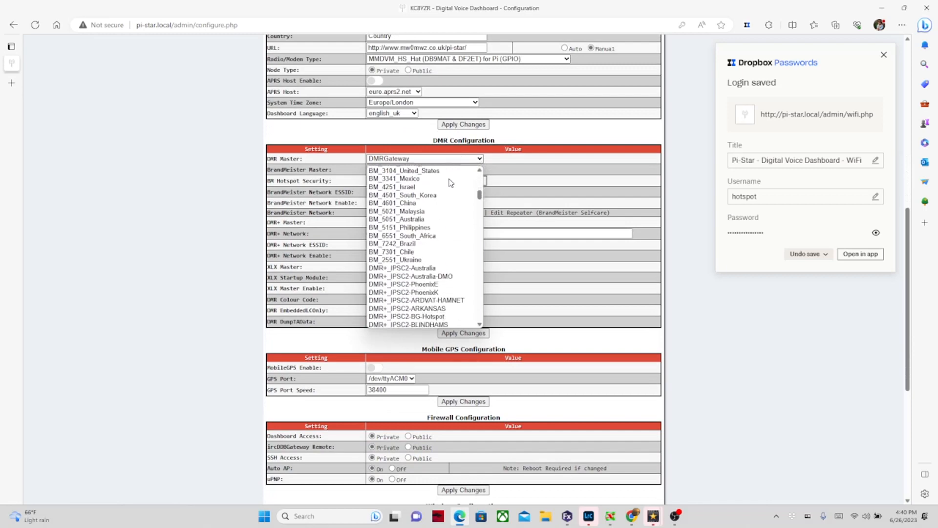
pyautogui.scroll(-20, 450, 182)
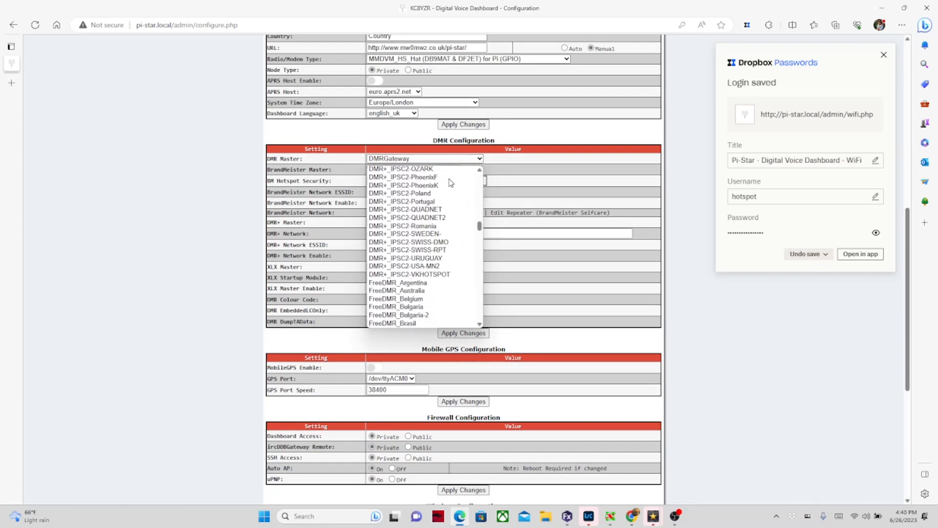
pyautogui.scroll(12, 469, 269)
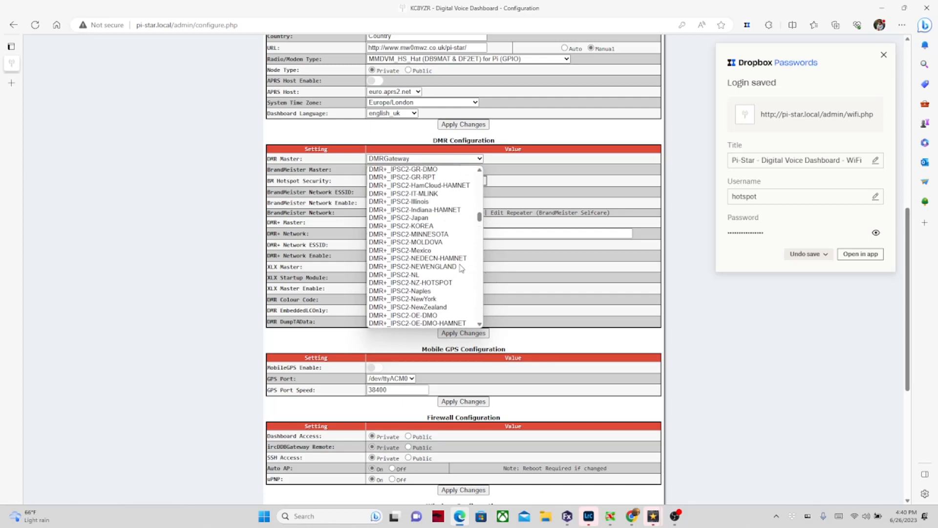
pyautogui.scroll(10, 461, 267)
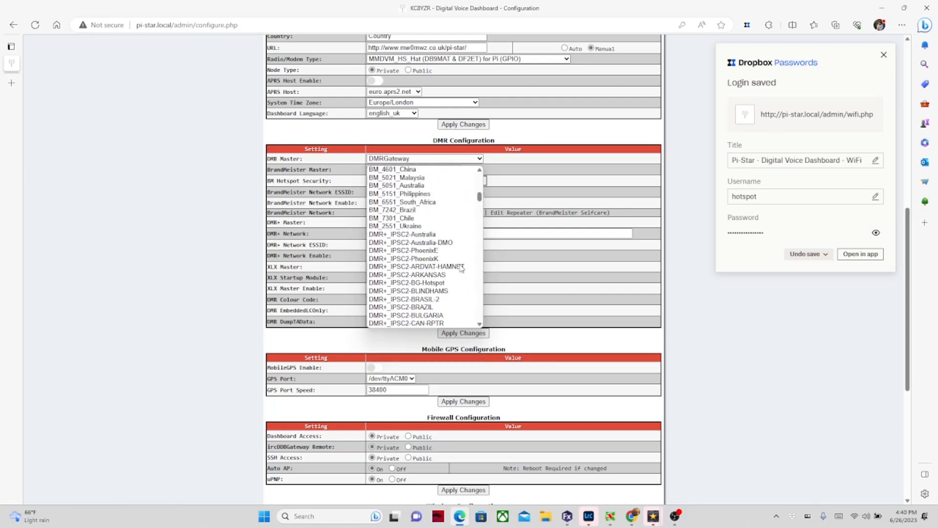
pyautogui.scroll(-1, 460, 267)
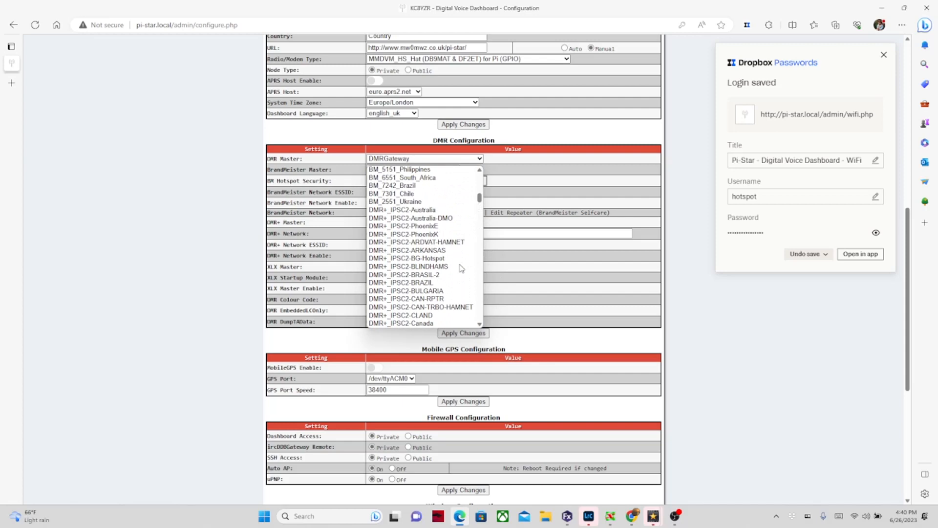
pyautogui.scroll(20, 461, 268)
pyautogui.scroll(-15, 461, 268)
pyautogui.scroll(3, 461, 267)
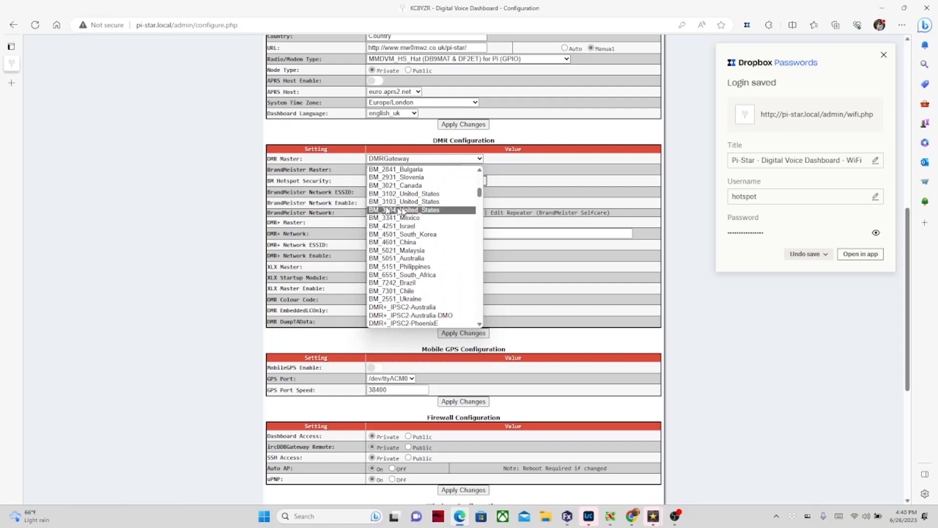
pyautogui.click(402, 212)
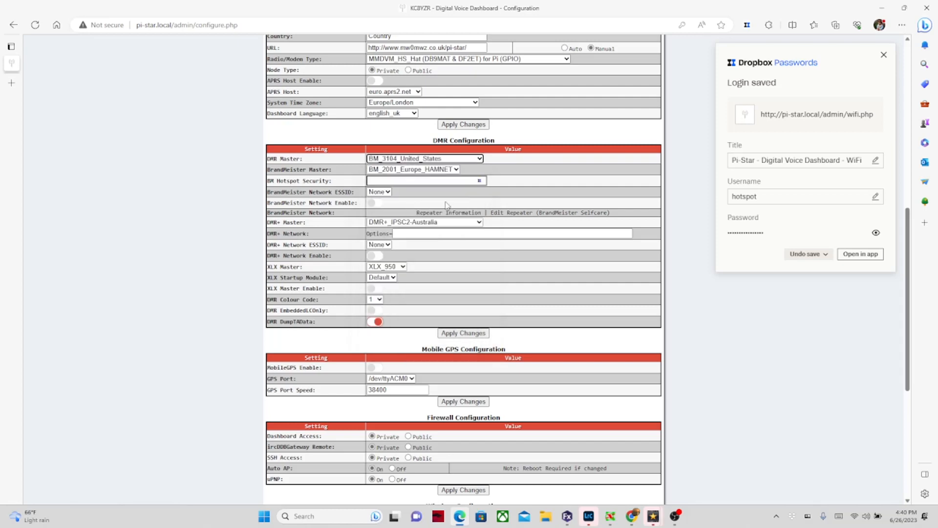
pyautogui.click(470, 333)
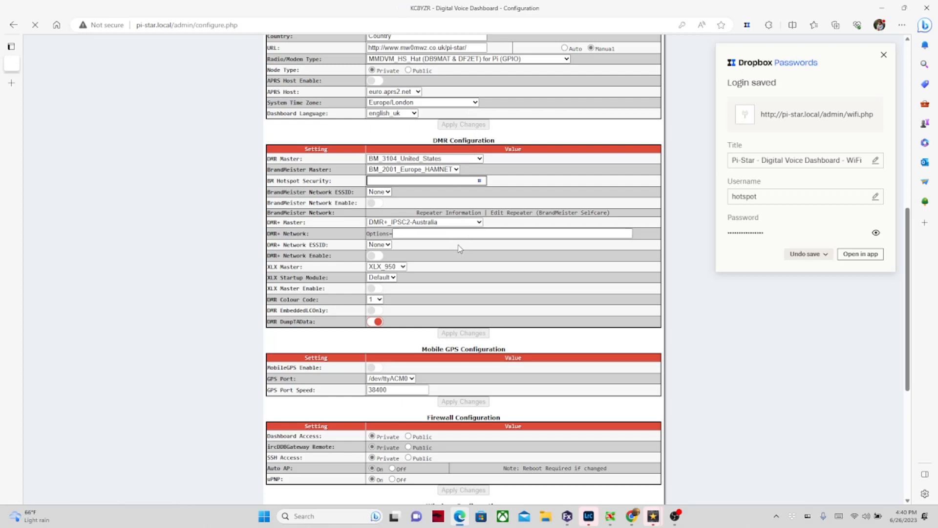
# Step: Scroll the reloaded page to review DMR Master BM_3104_United_States, Hotspot Security and Colour Code 1
pyautogui.scroll(4, 454, 220)
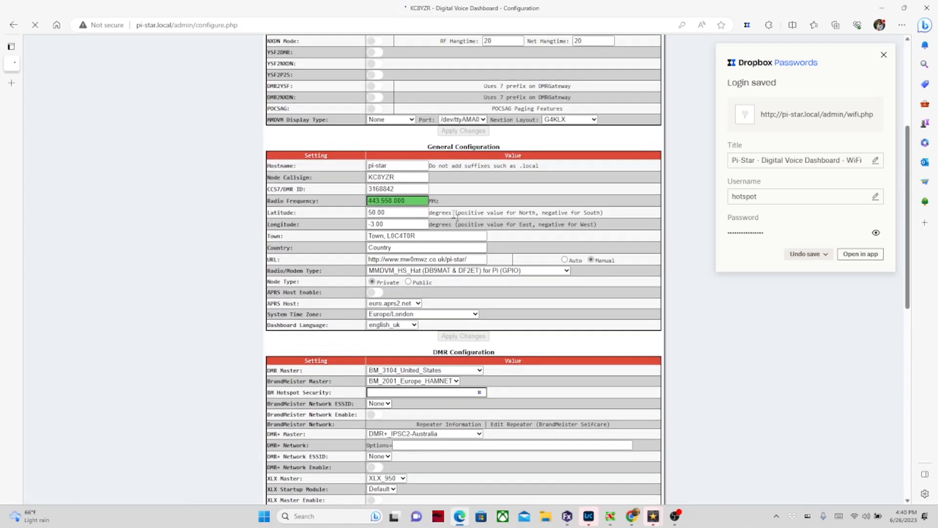
pyautogui.scroll(4, 455, 215)
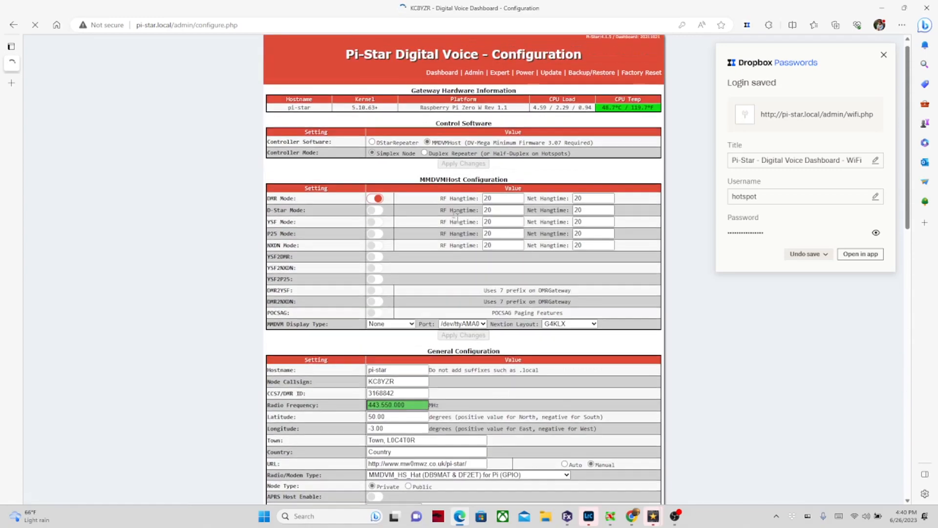
pyautogui.scroll(-7, 455, 216)
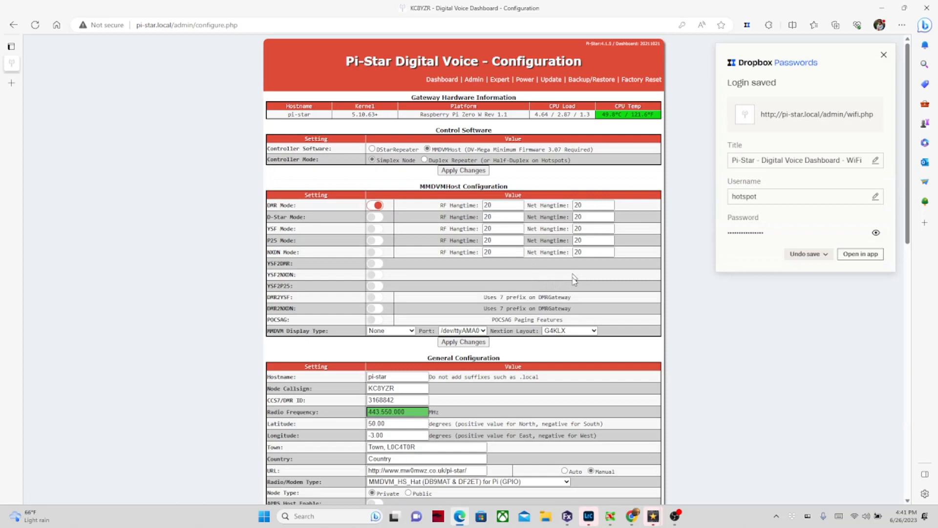
pyautogui.scroll(-3, 574, 278)
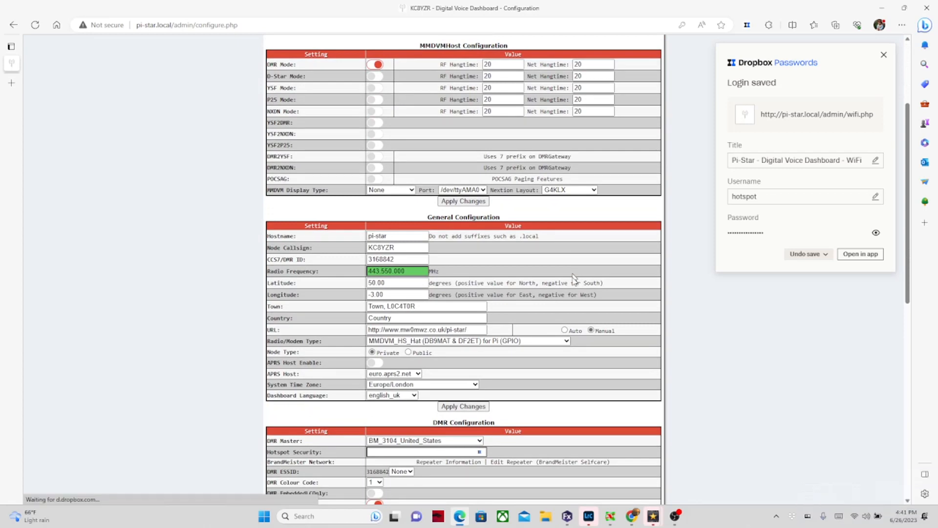
pyautogui.scroll(-3, 575, 277)
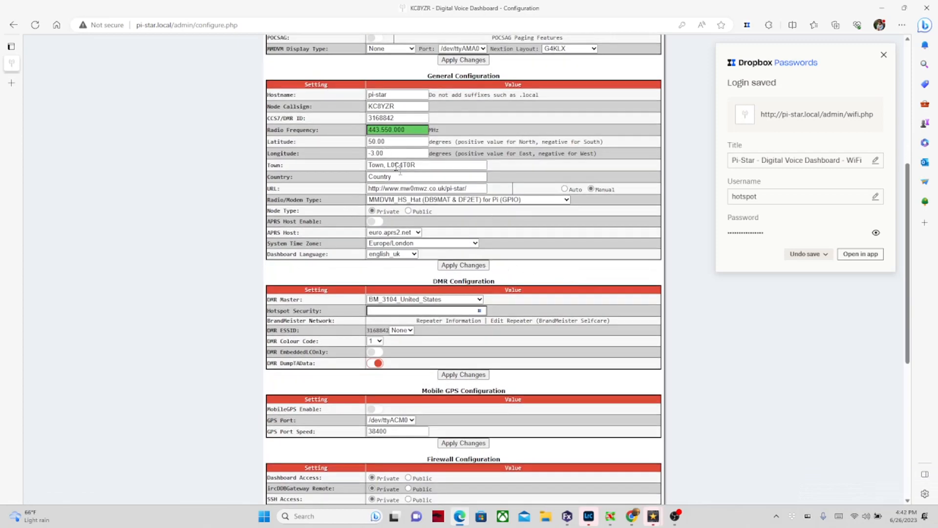
# Step: Replace the Town field text with 'Chillicothe, Oh'
pyautogui.moveTo(427, 165); pyautogui.dragTo(344, 180)
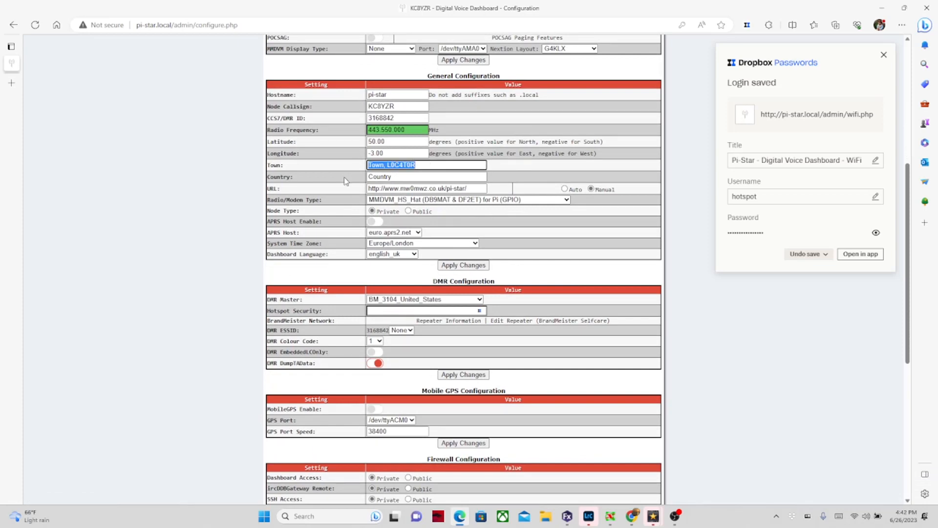
pyautogui.write('Chillic')
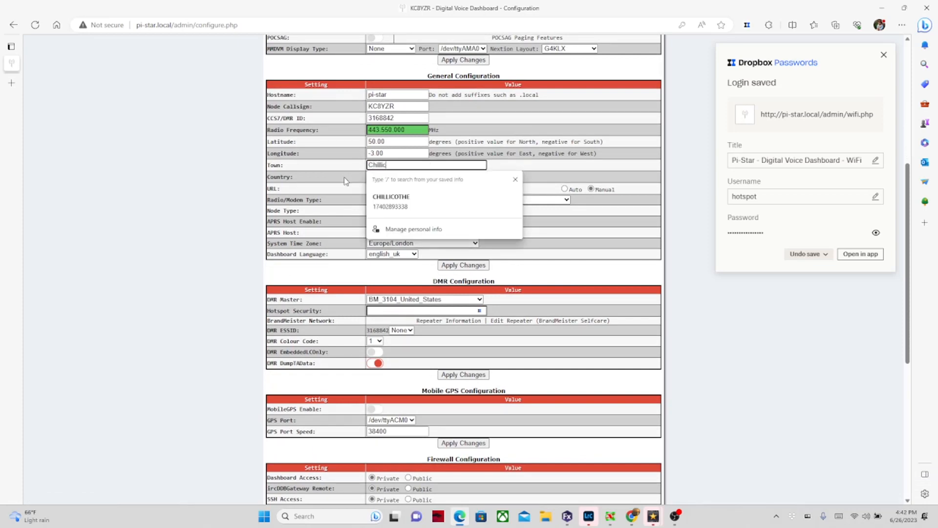
pyautogui.write('othe, Oh')
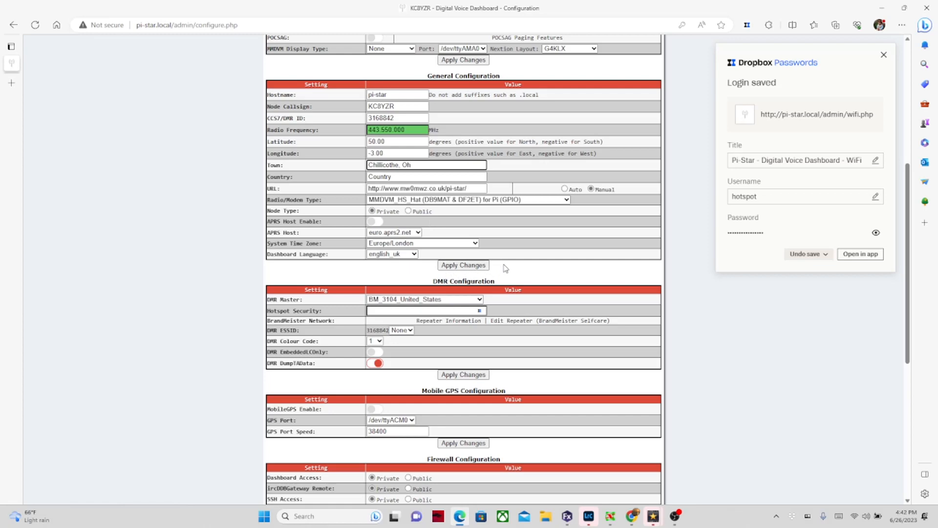
pyautogui.scroll(-1, 506, 268)
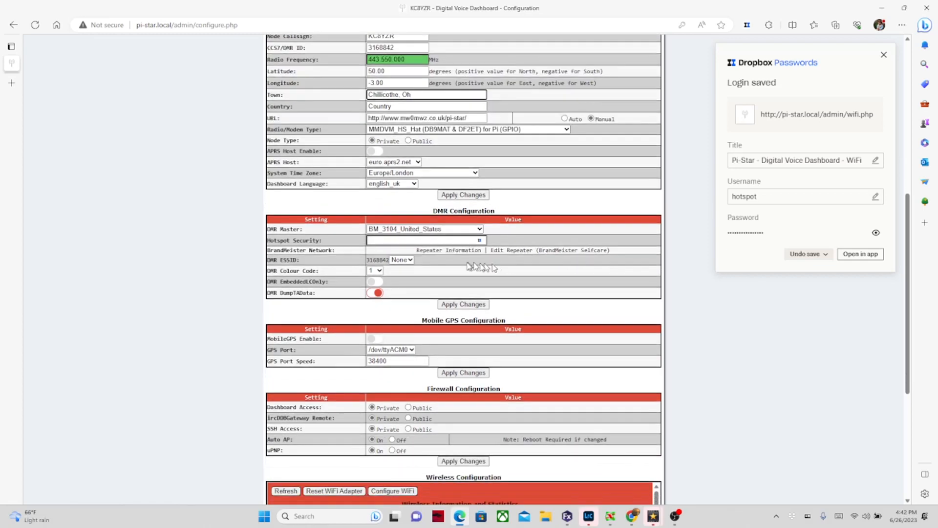
# Step: Go to the Hotspot Security field, then open the BrandMeister SelfCare Edit Repeater page
pyautogui.click(423, 240)
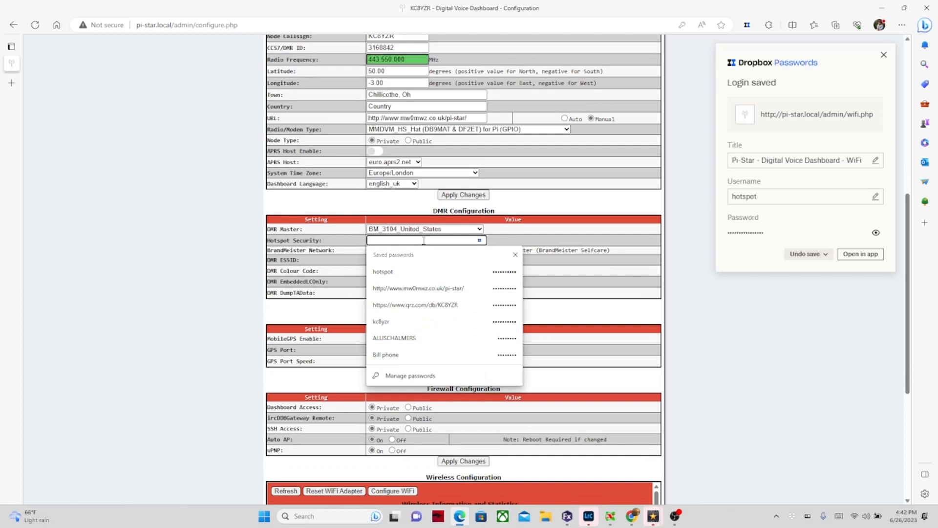
pyautogui.click(561, 238)
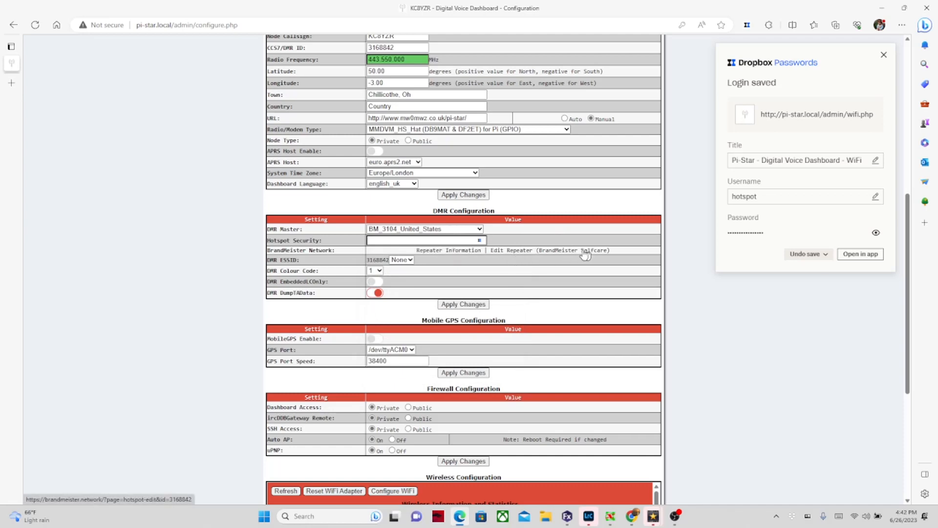
pyautogui.click(585, 253)
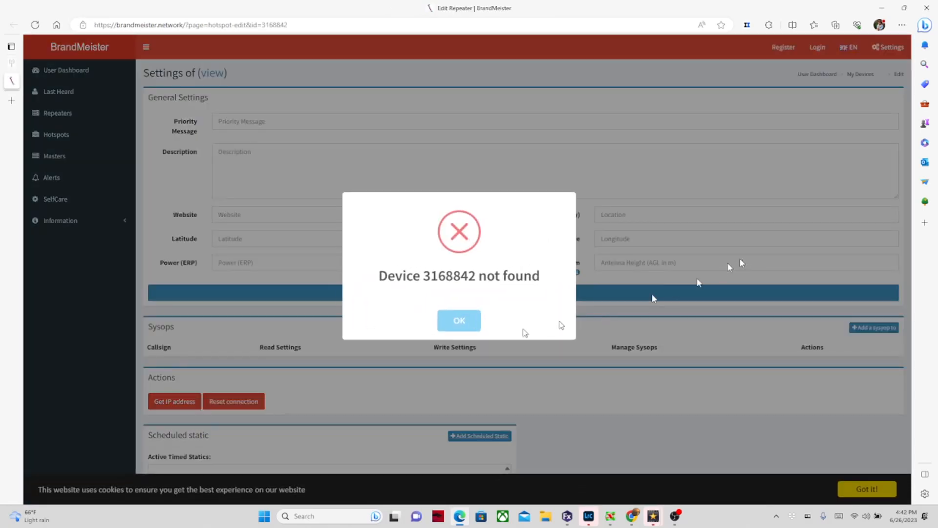
# Step: Dismiss the 'Device not found' error and log in to BrandMeister SelfCare
pyautogui.click(468, 320)
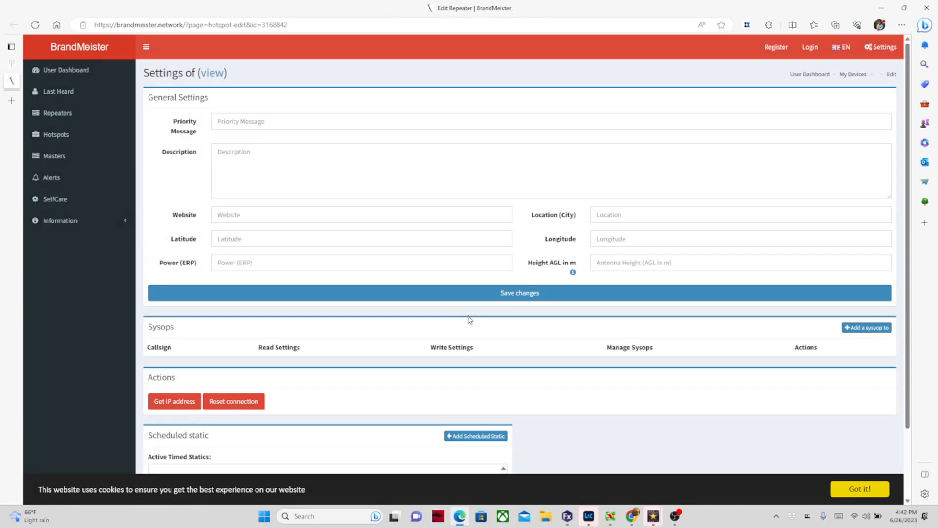
pyautogui.click(59, 200)
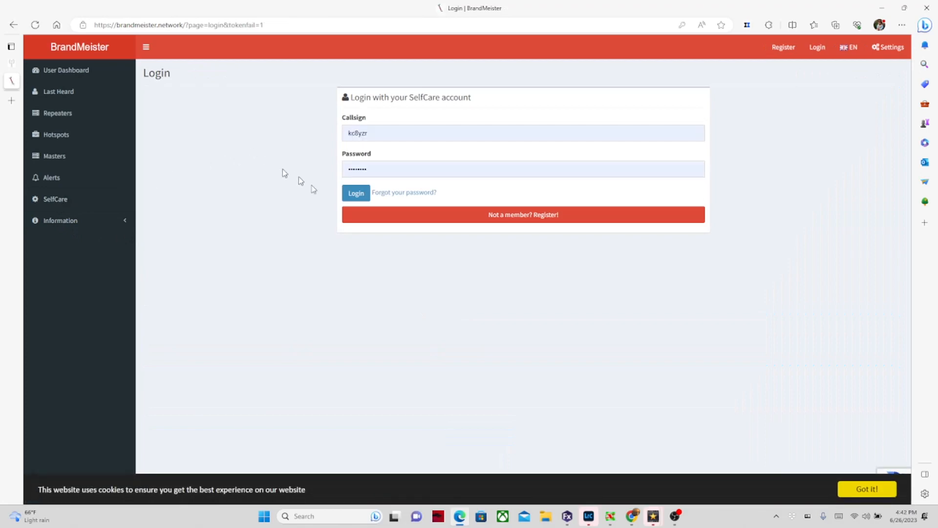
pyautogui.click(356, 194)
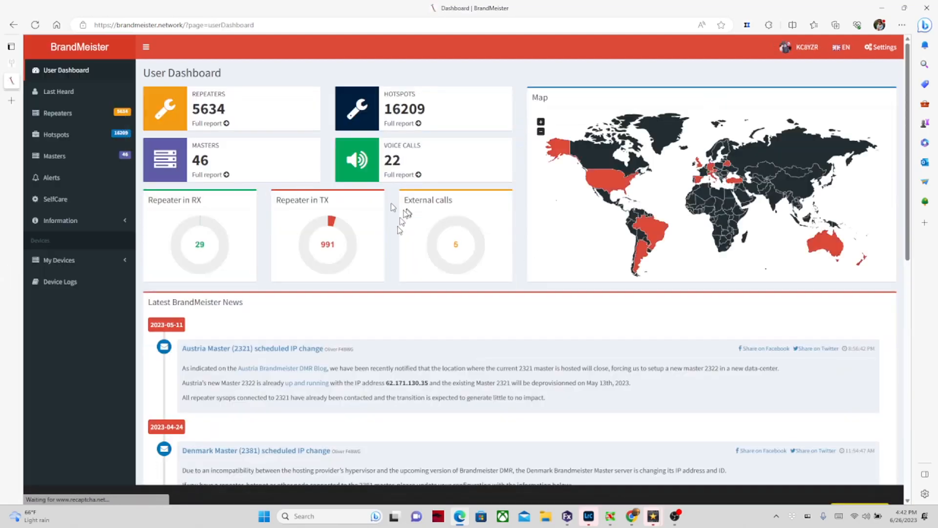
pyautogui.click(54, 199)
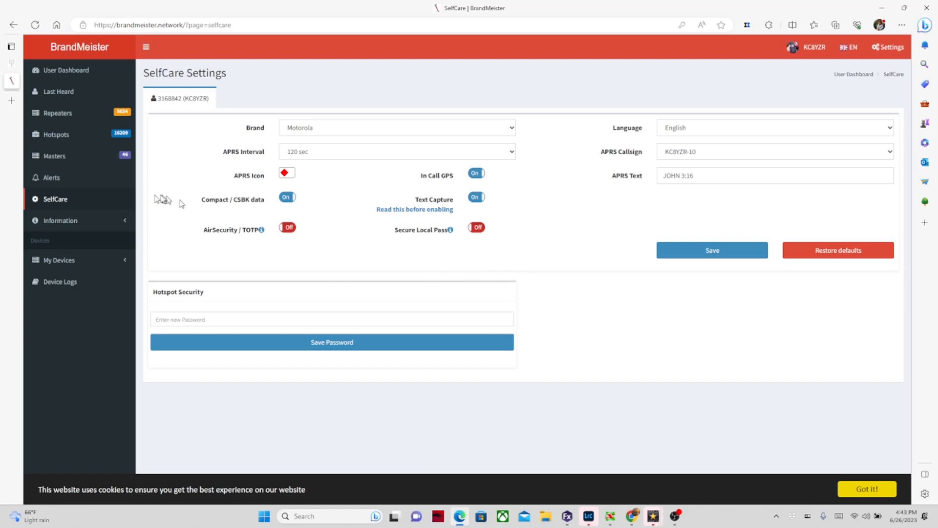
pyautogui.click(88, 267)
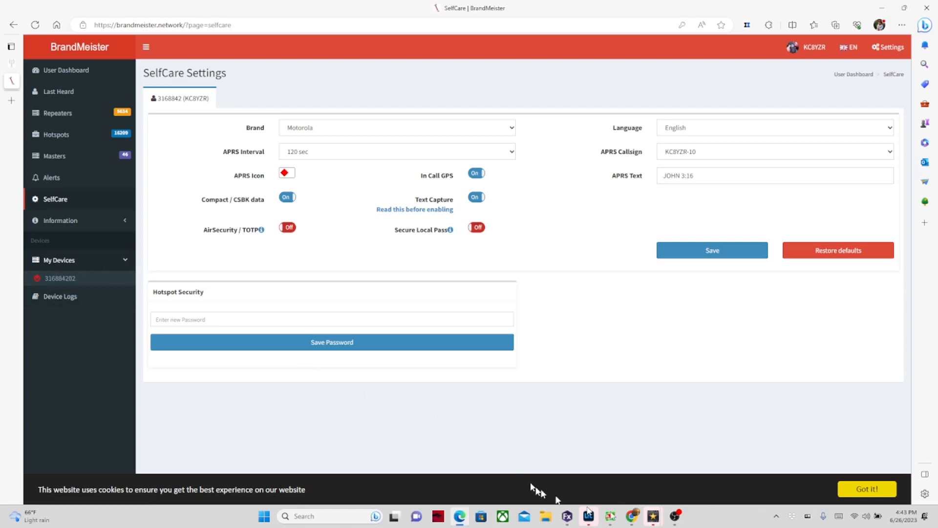
pyautogui.moveTo(618, 515)
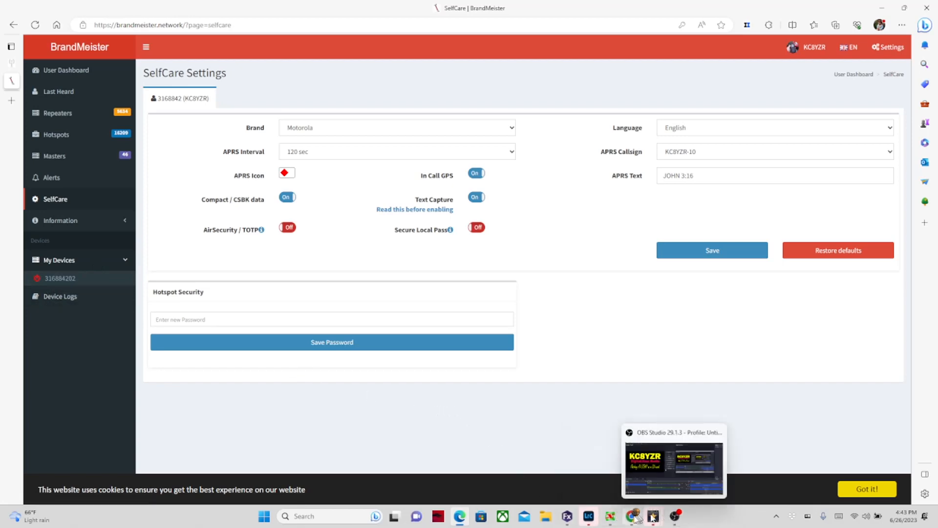
pyautogui.click(634, 521)
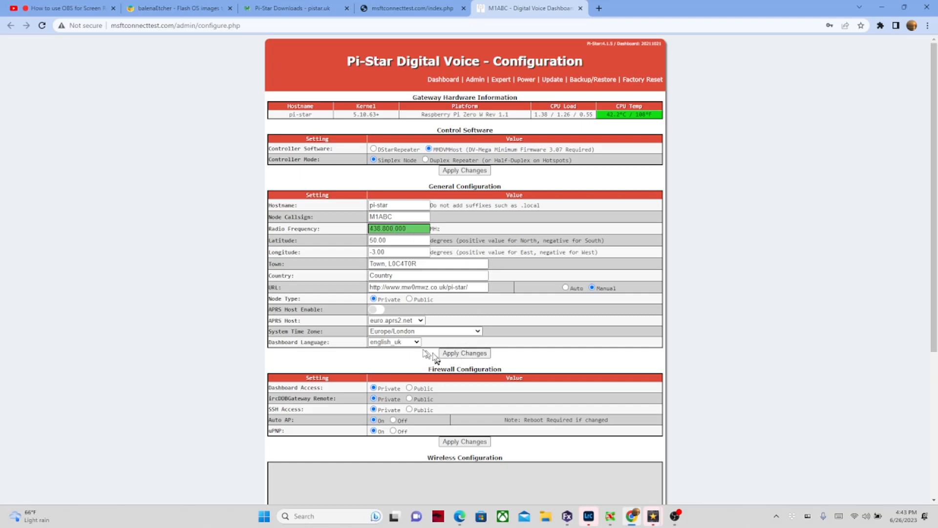
pyautogui.scroll(-2, 461, 363)
pyautogui.scroll(2, 461, 361)
pyautogui.click(460, 516)
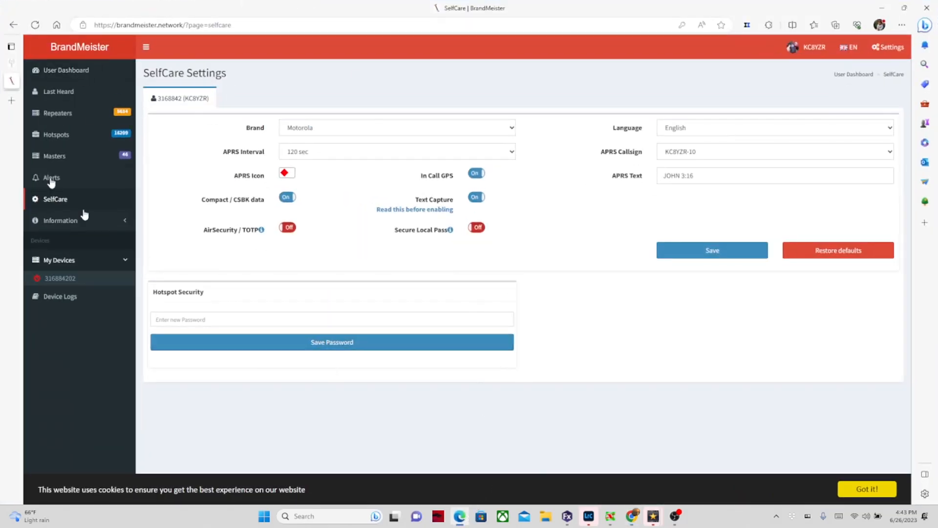
pyautogui.click(13, 24)
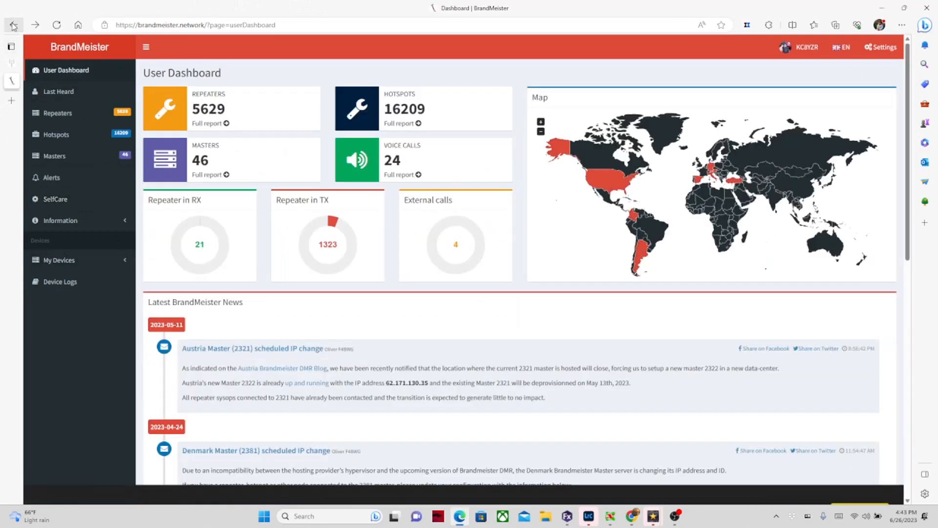
pyautogui.click(13, 25)
# Step: Clear the device-not-found error and return to the Pi-Star configuration page showing 443.550.000 MHz
pyautogui.click(13, 25)
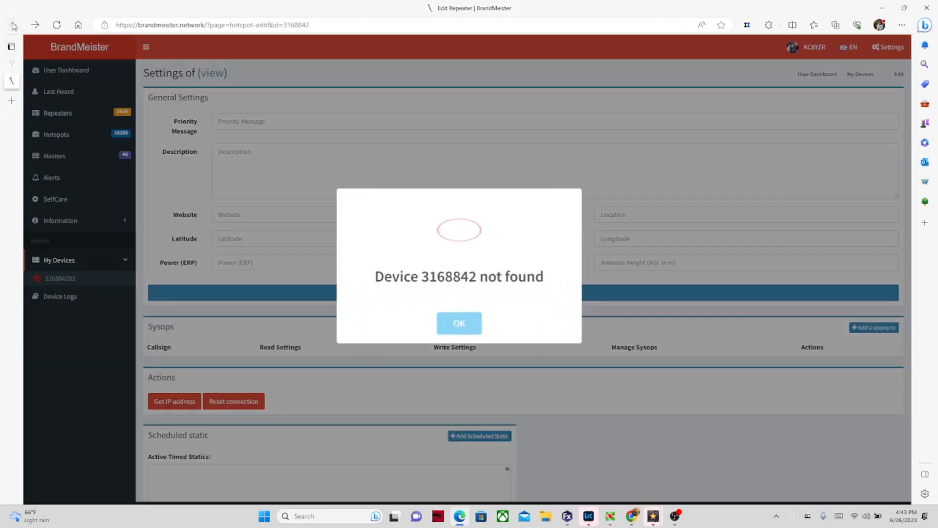
pyautogui.click(459, 321)
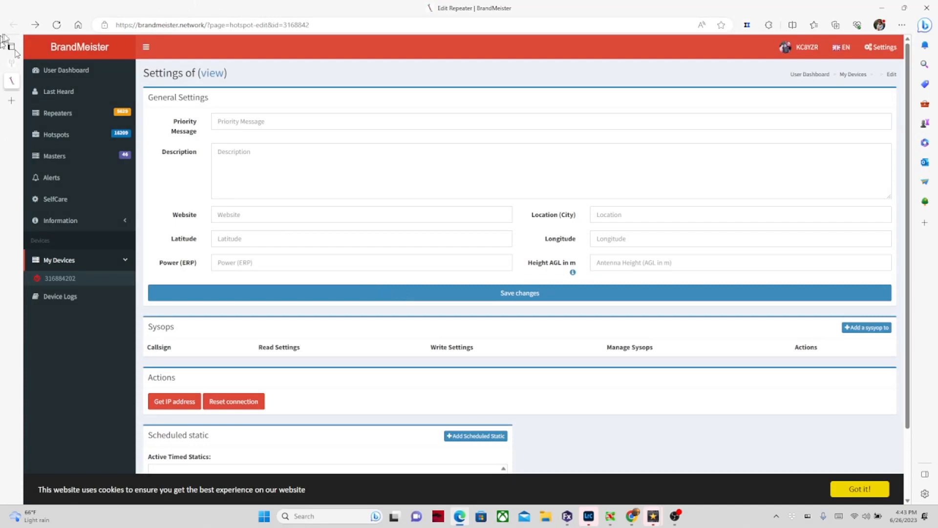
pyautogui.click(11, 63)
pyautogui.scroll(-4, 473, 195)
pyautogui.scroll(10, 473, 195)
pyautogui.scroll(-4, 473, 195)
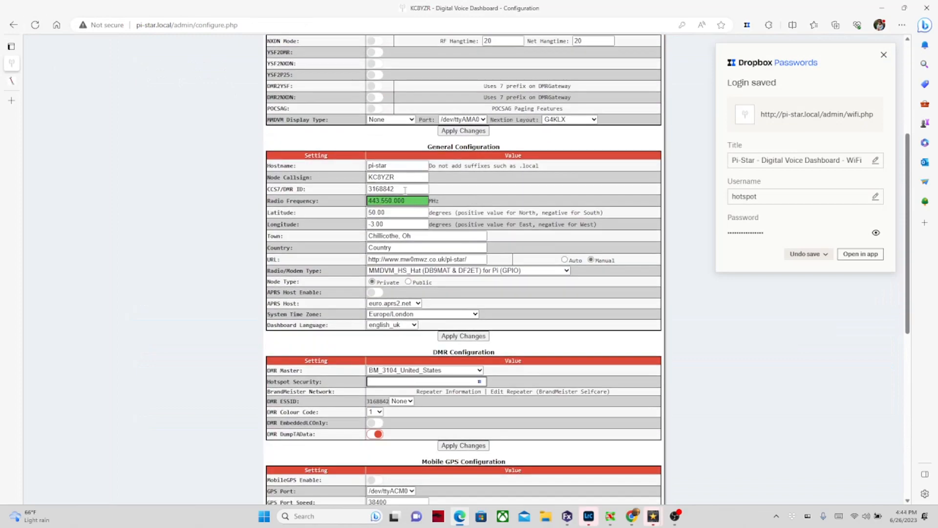
# Step: Enter the BrandMeister hotspot security password in Pi-Star's Hotspot Security field
pyautogui.click(457, 381)
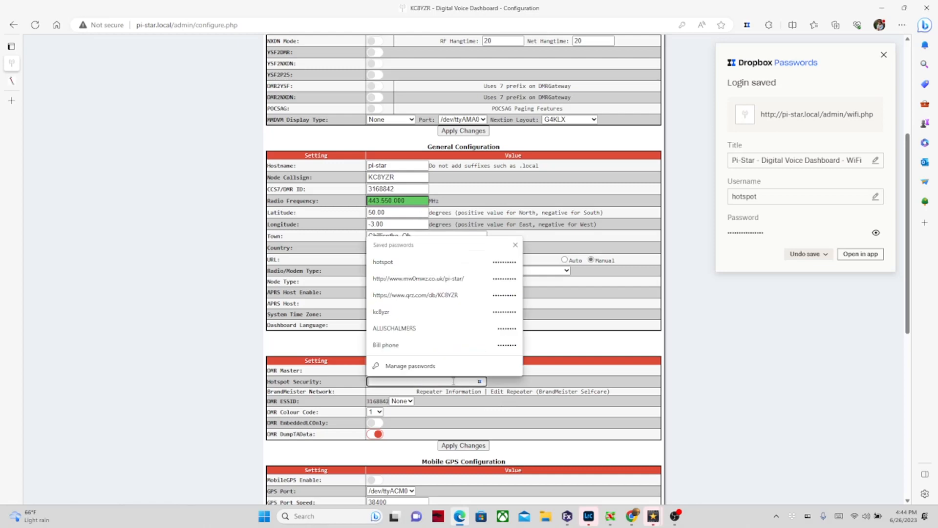
pyautogui.write('•••')
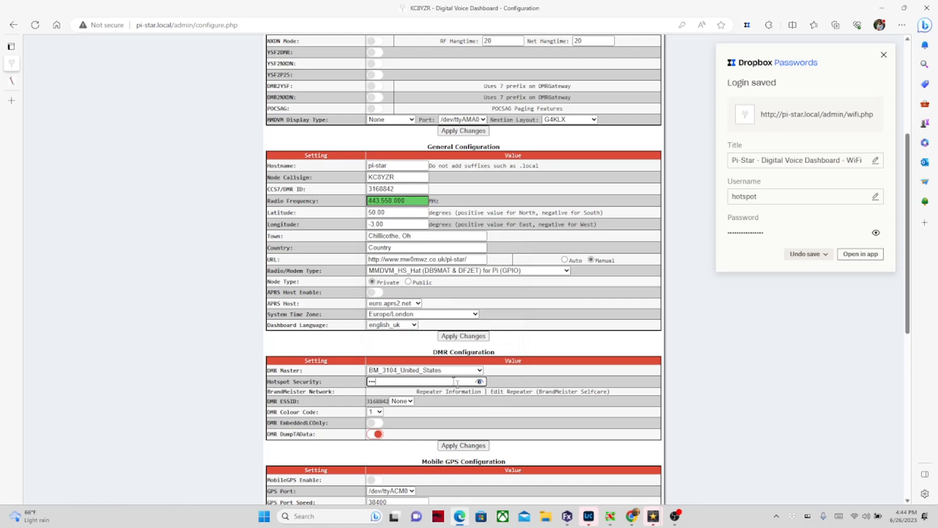
pyautogui.write('••••••')
pyautogui.scroll(-2, 540, 376)
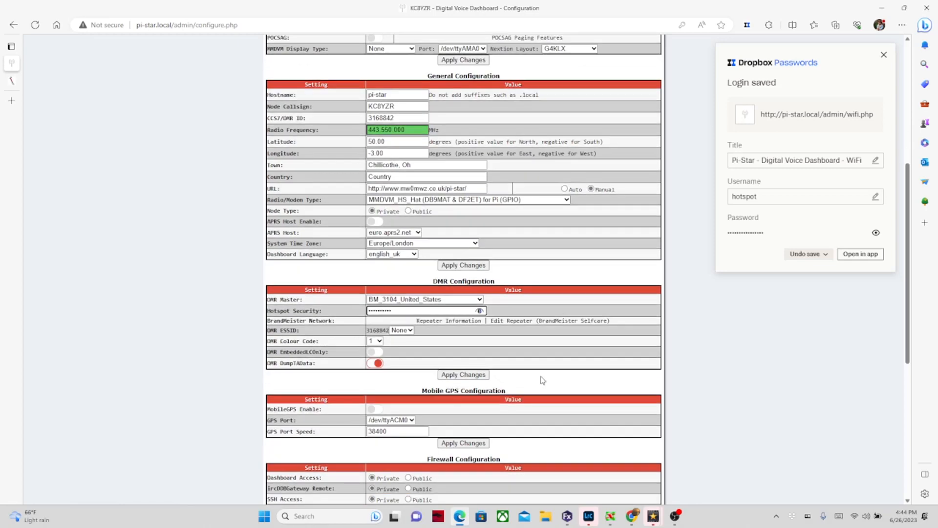
pyautogui.click(417, 331)
# Step: Set the DMR ESSID to 04 and apply the DMR configuration changes
pyautogui.click(412, 330)
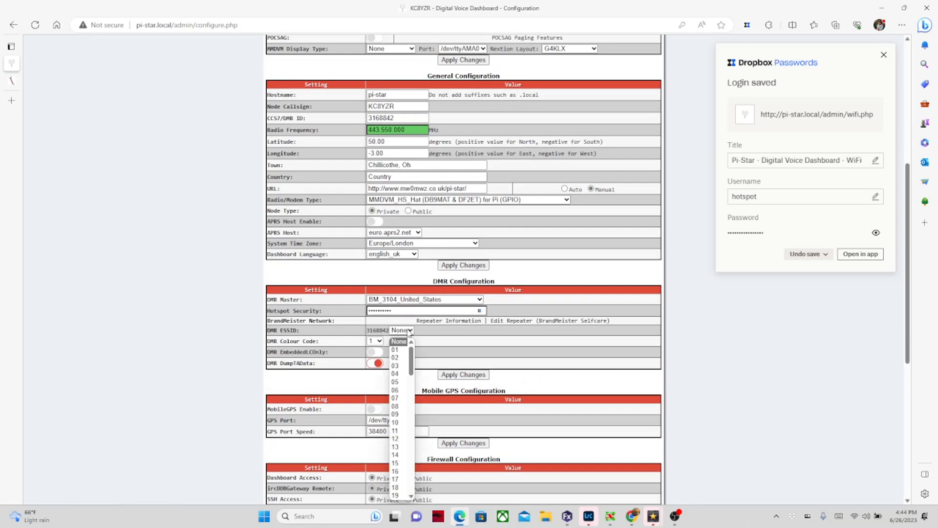
pyautogui.click(397, 374)
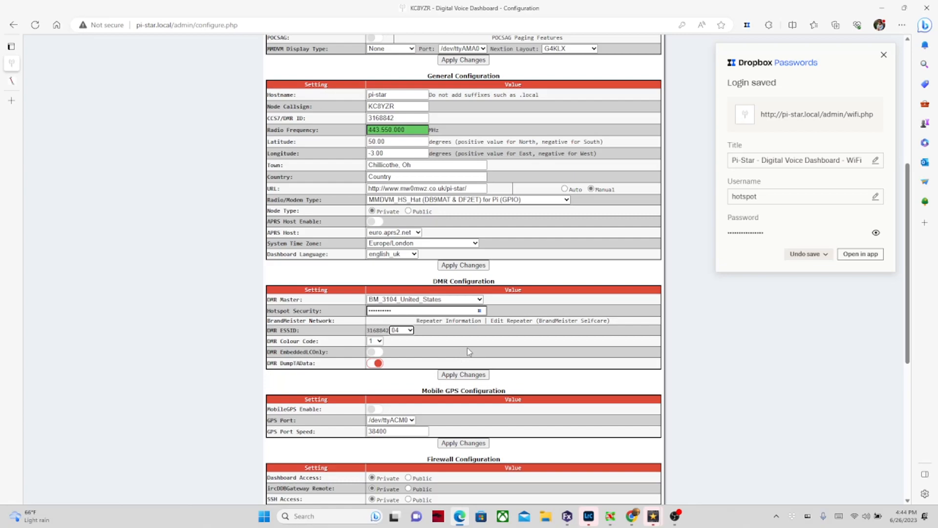
pyautogui.click(472, 376)
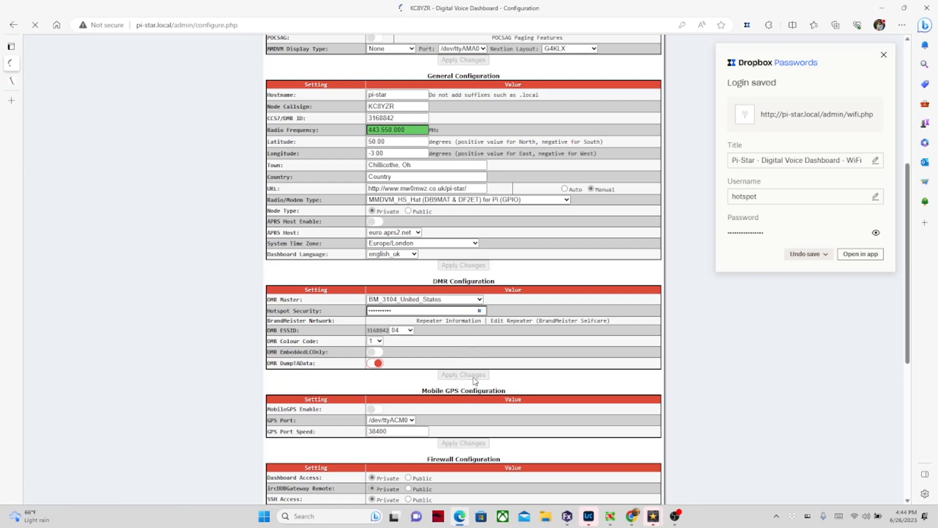
pyautogui.scroll(-6, 526, 386)
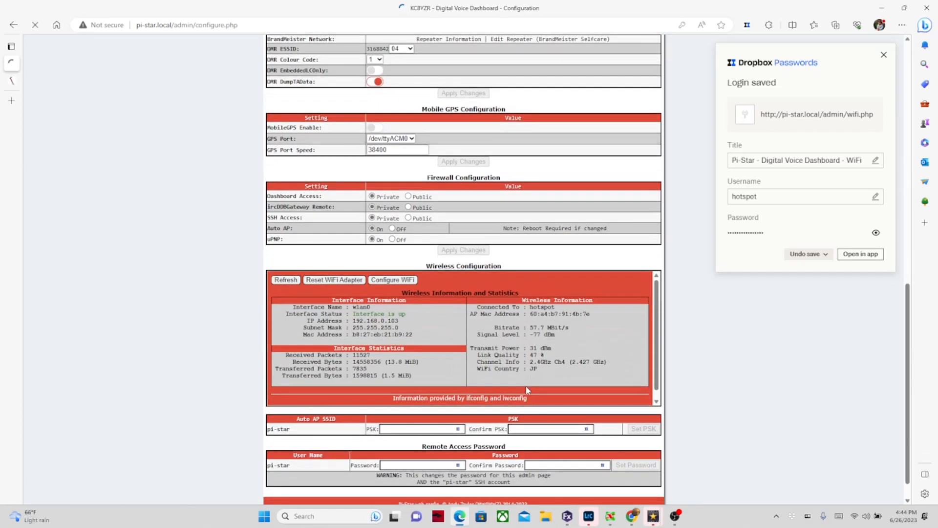
# Step: Open the existing hotspot's BrandMeister settings, located in Chillicothe, Oh, from My Devices
pyautogui.scroll(12, 527, 390)
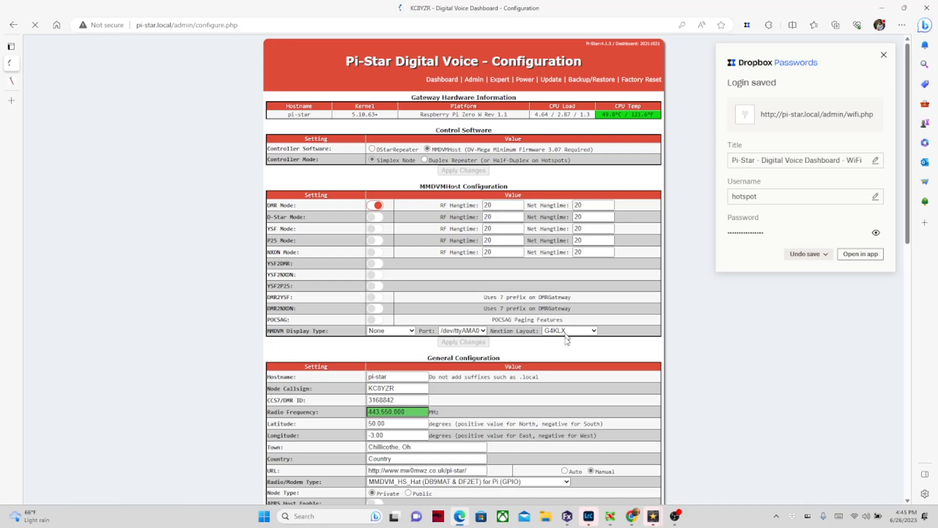
pyautogui.click(14, 81)
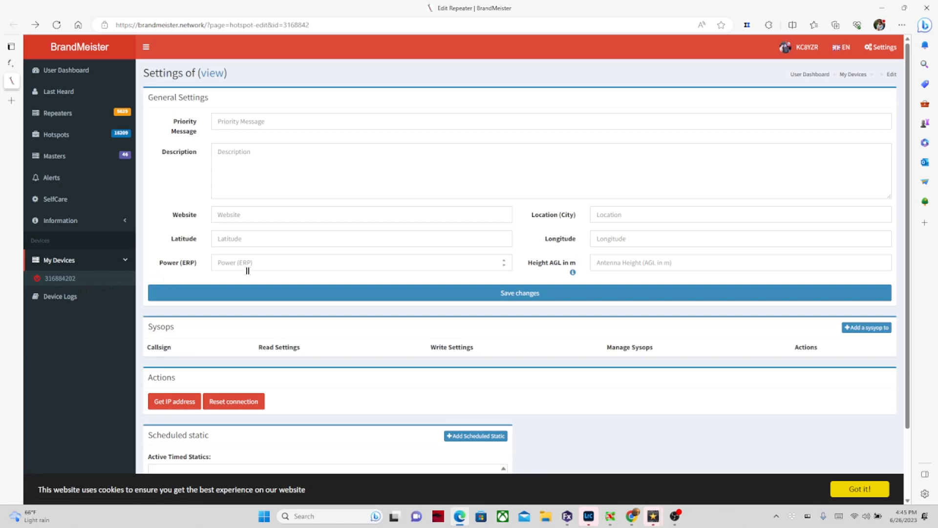
pyautogui.click(60, 283)
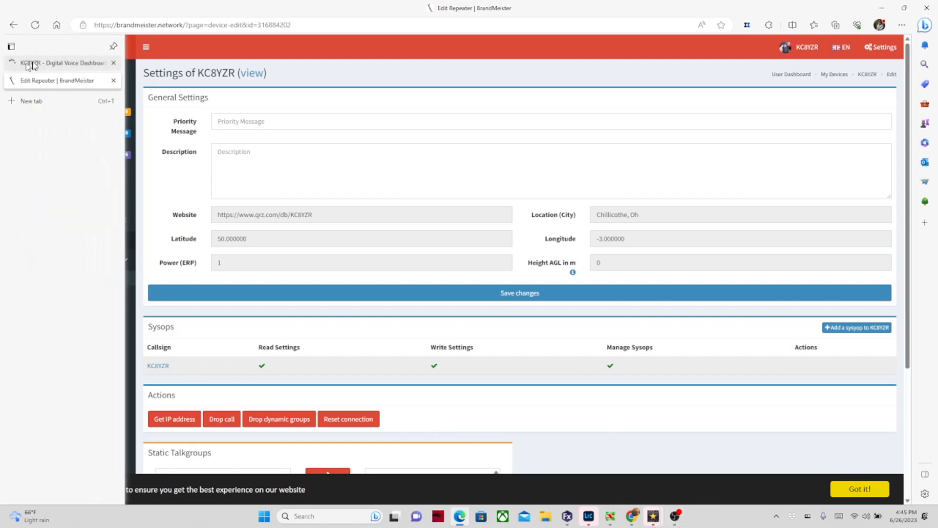
# Step: Decline saving the password and open the Pi-Star dashboard showing DMR connected via BM 3104
pyautogui.click(30, 63)
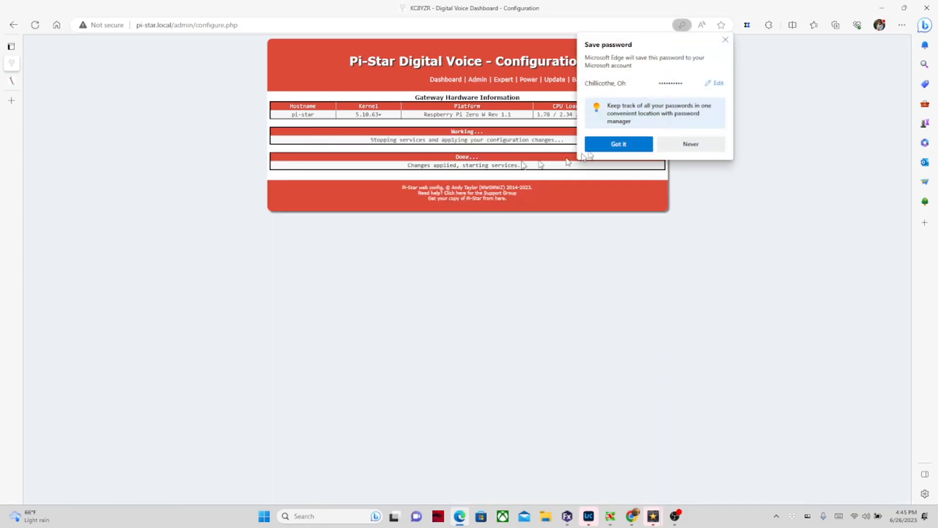
pyautogui.click(726, 39)
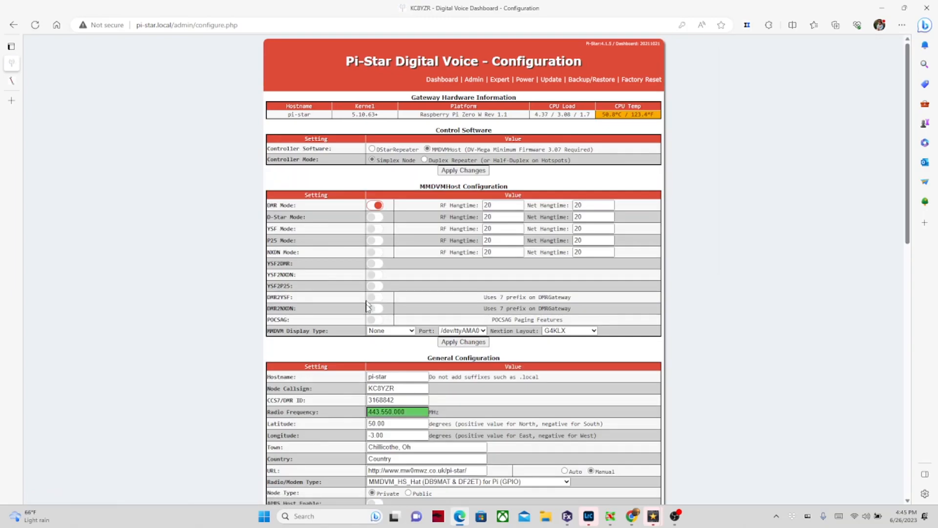
pyautogui.scroll(-12, 367, 305)
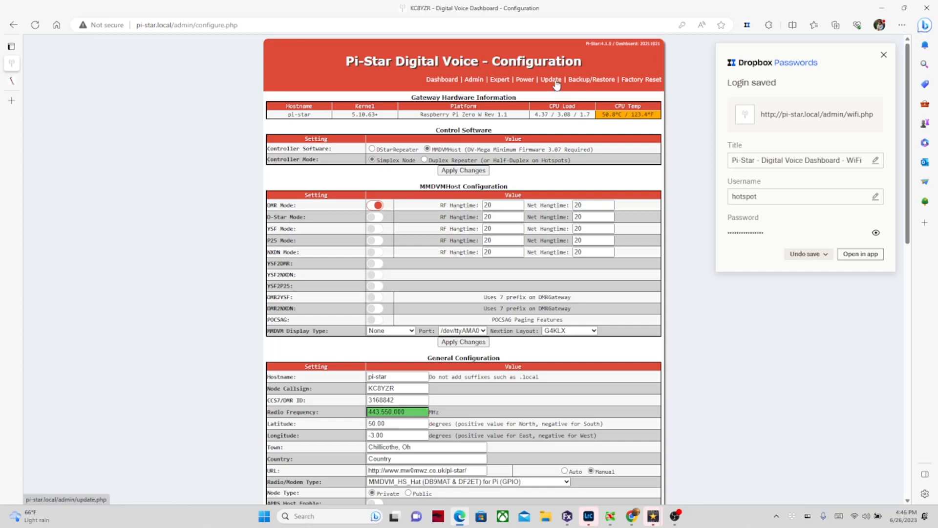
pyautogui.click(450, 80)
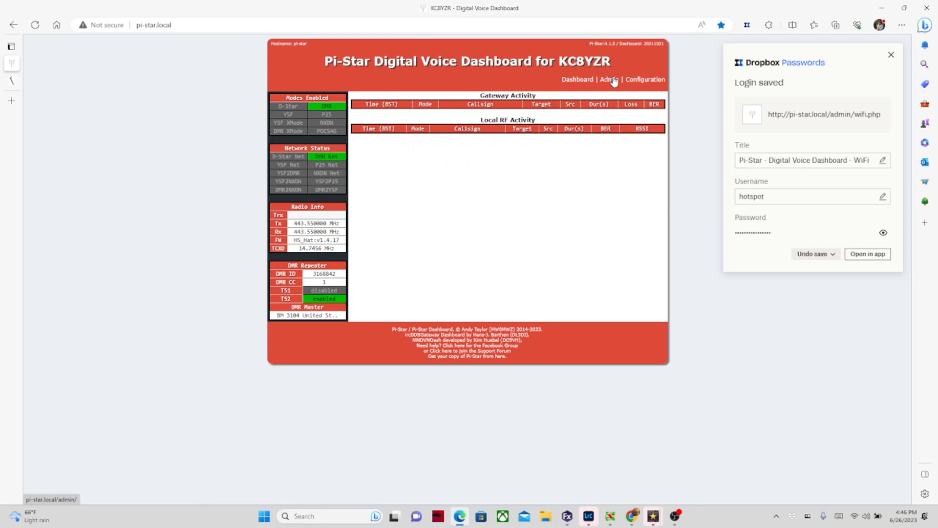
# Step: Reload the BrandMeister device page, clear the server error, and reopen the device to list two hotspots
pyautogui.click(639, 83)
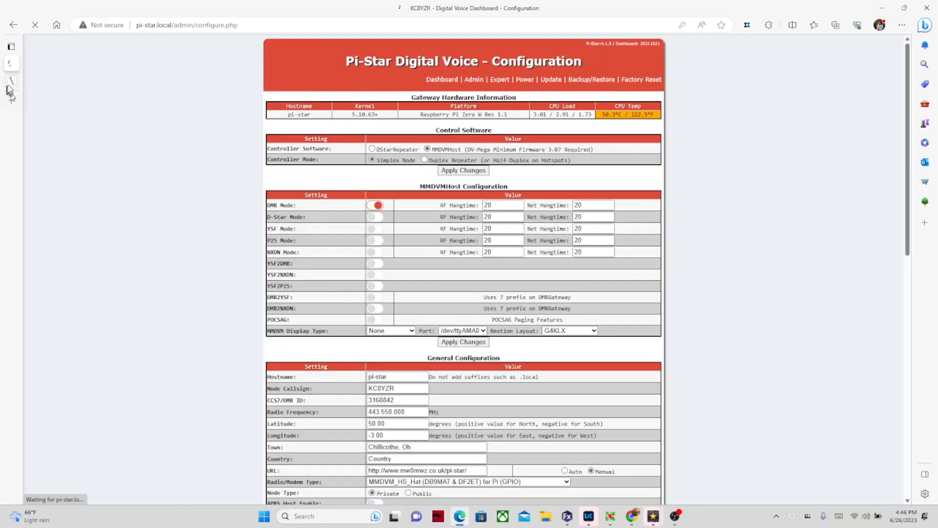
pyautogui.click(12, 81)
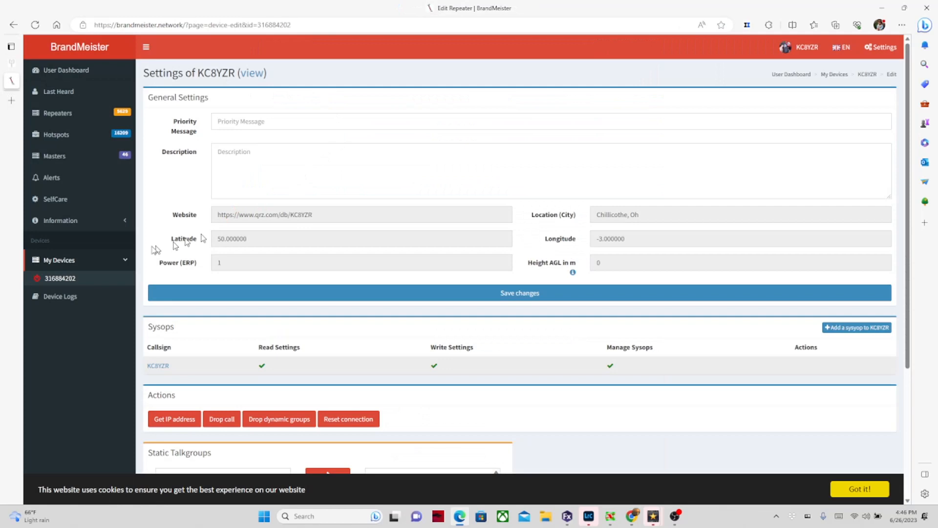
pyautogui.click(304, 27)
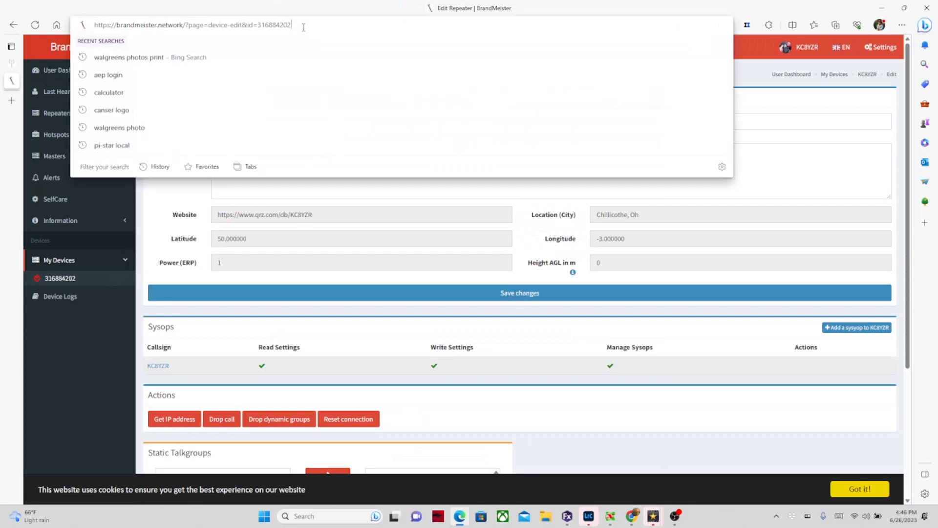
pyautogui.press('Return')
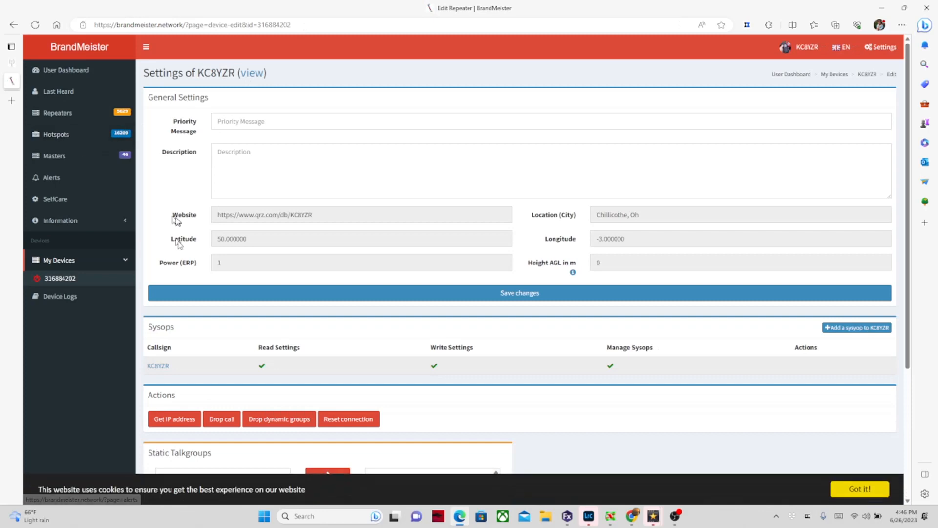
pyautogui.click(258, 299)
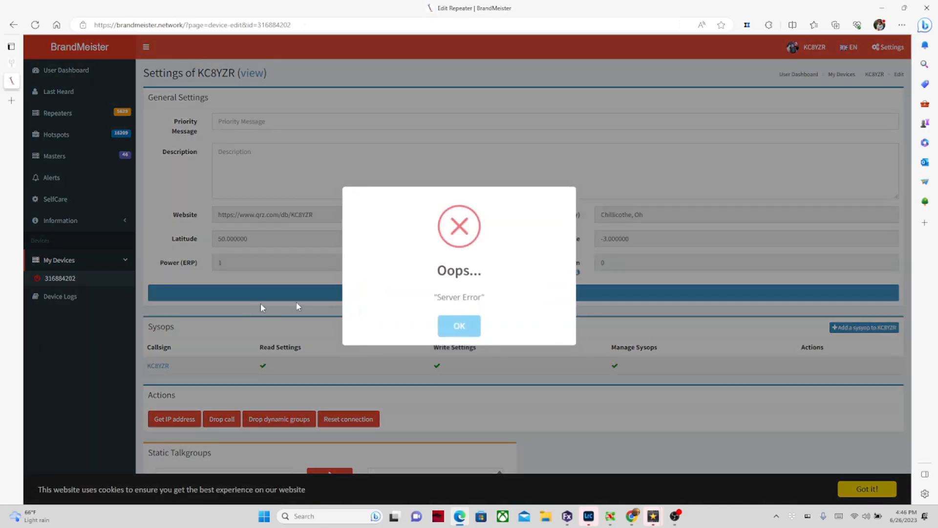
pyautogui.click(450, 324)
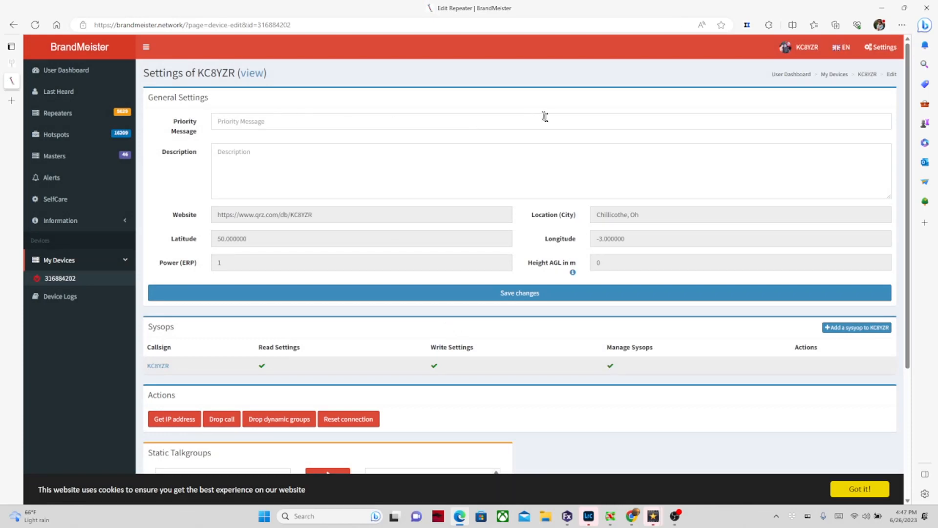
pyautogui.click(96, 284)
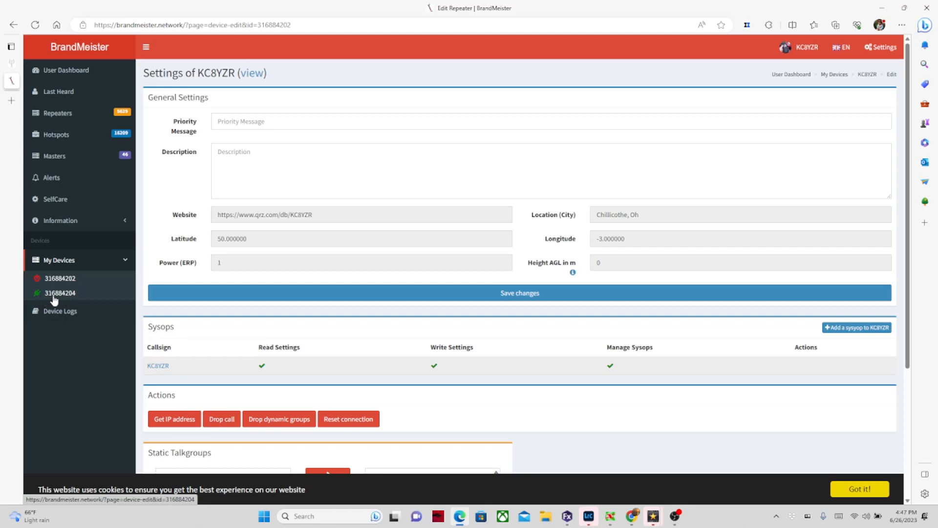
# Step: Look over the hotspot's device settings, then switch to the OBS Studio kc8yzr scene
pyautogui.scroll(-4, 329, 310)
pyautogui.scroll(4, 329, 312)
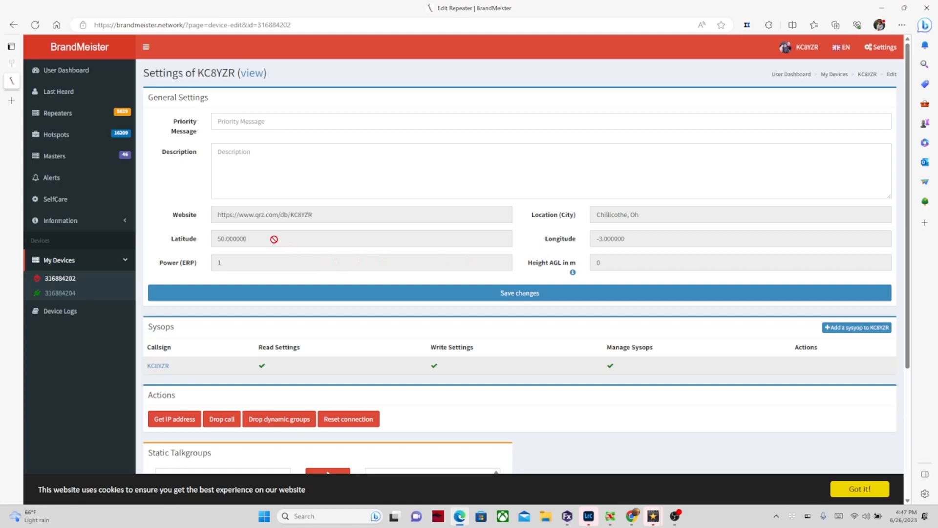
pyautogui.scroll(-4, 274, 239)
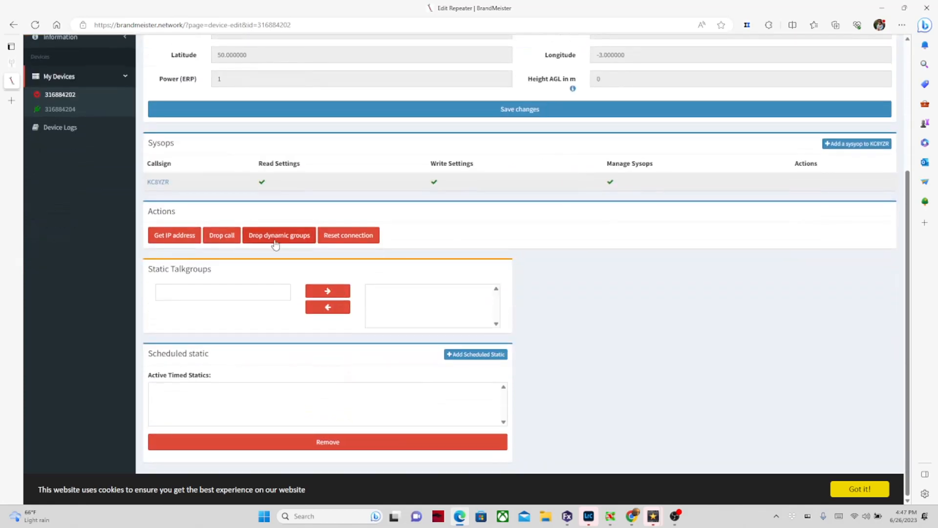
pyautogui.scroll(4, 633, 289)
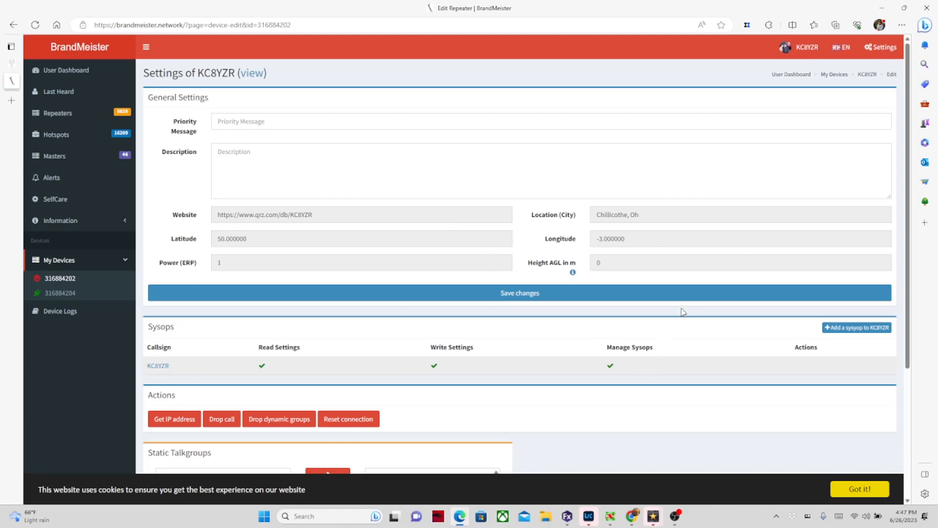
pyautogui.scroll(-4, 682, 312)
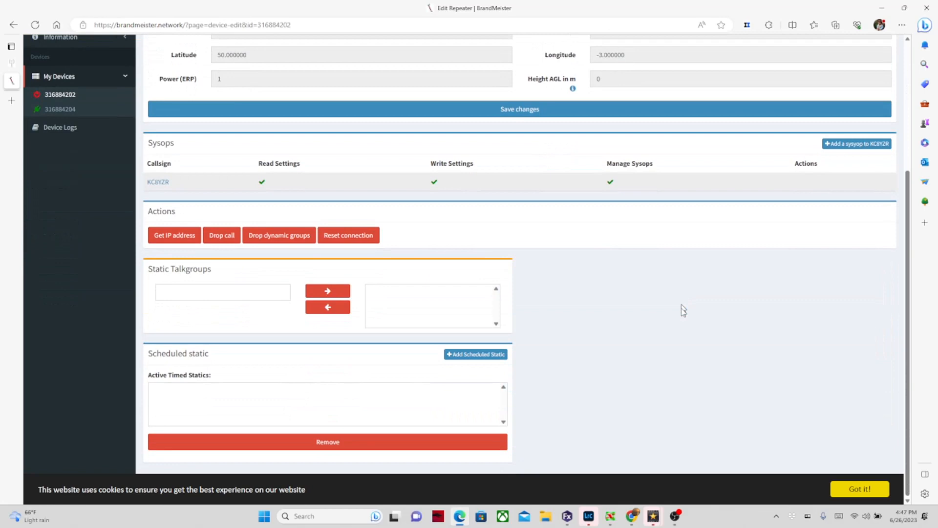
pyautogui.scroll(4, 683, 312)
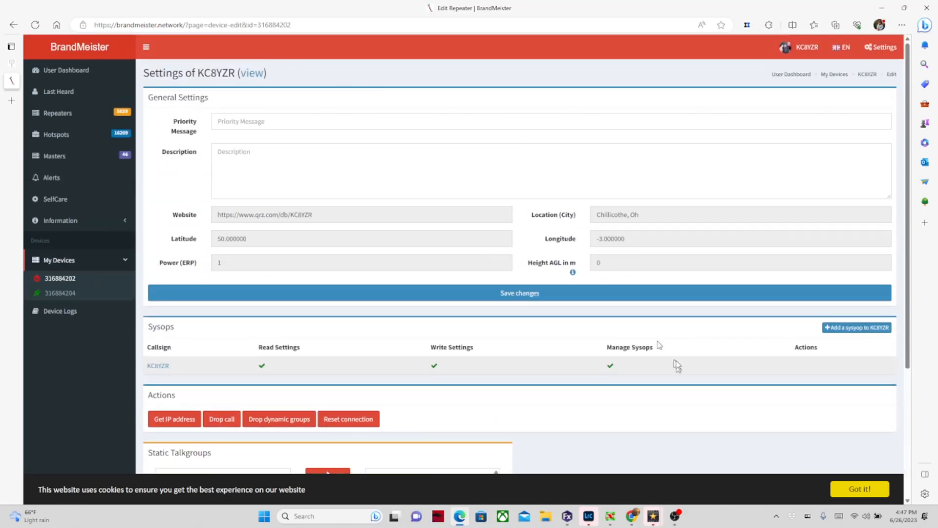
pyautogui.click(673, 517)
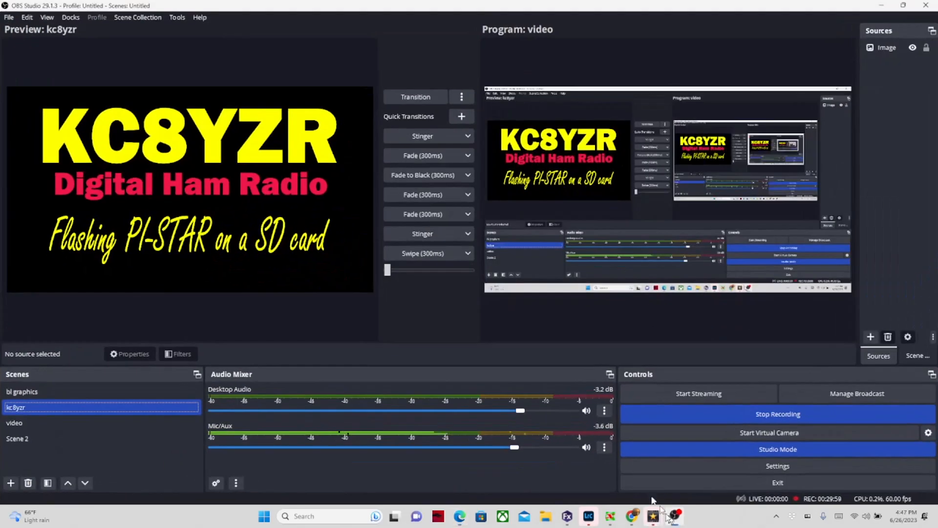